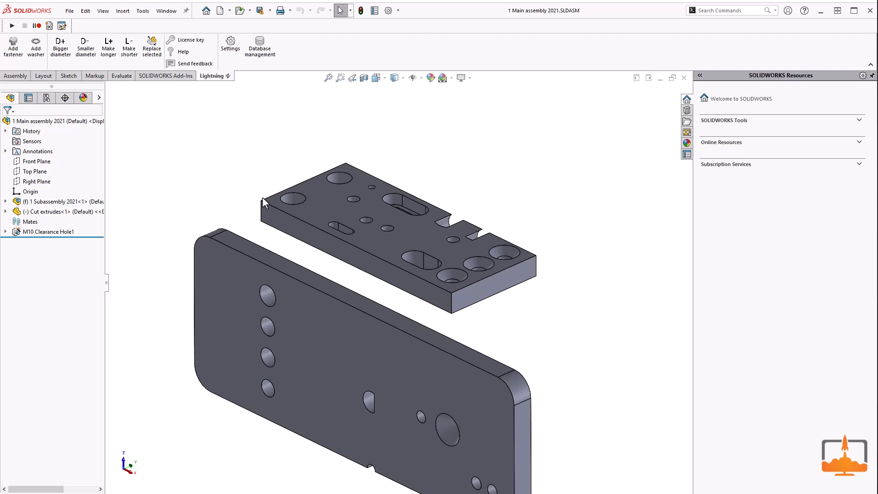
Step: Add ISO4014 hexagon head bolts, M10, length 50, 8.8 zinc, with ISO7089 washers, to the plate's two M10 holes using the hole wizard option
left_click(341, 182)
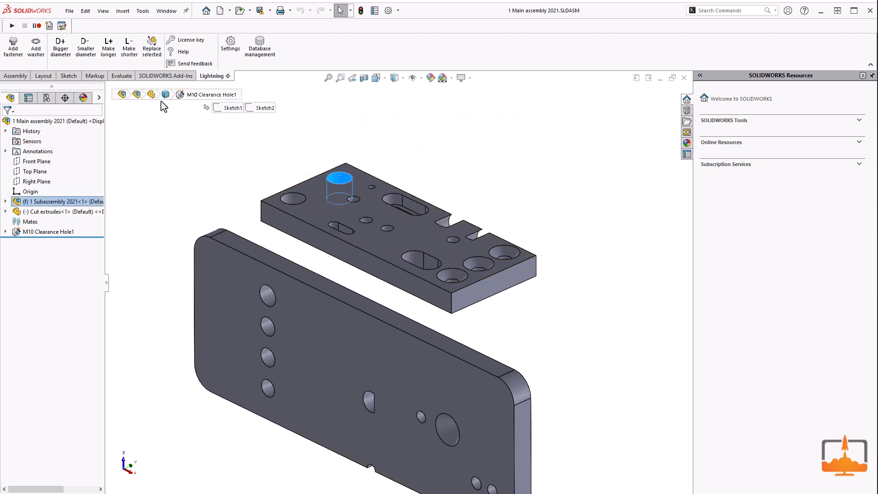
left_click(17, 59)
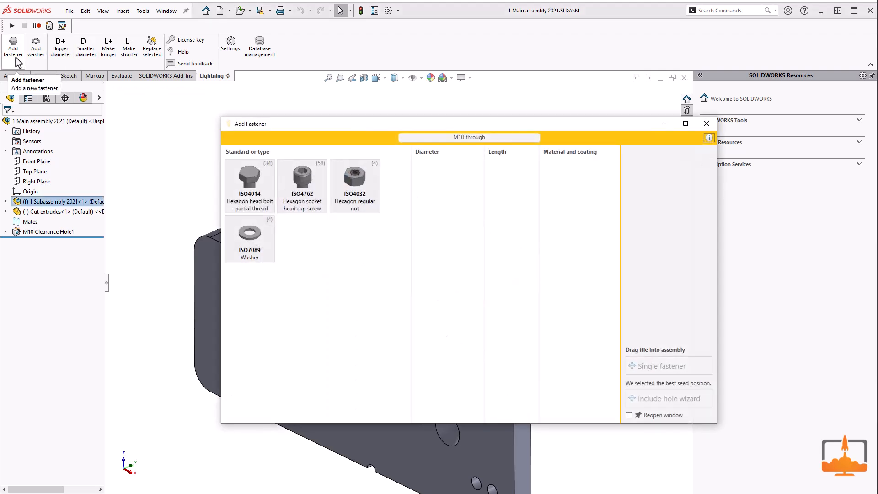
left_click(256, 192)
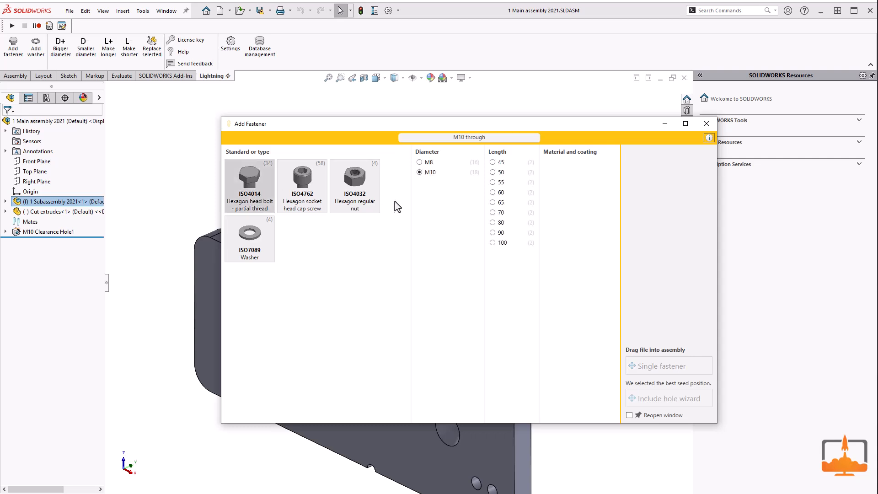
left_click(502, 173)
left_click(559, 175)
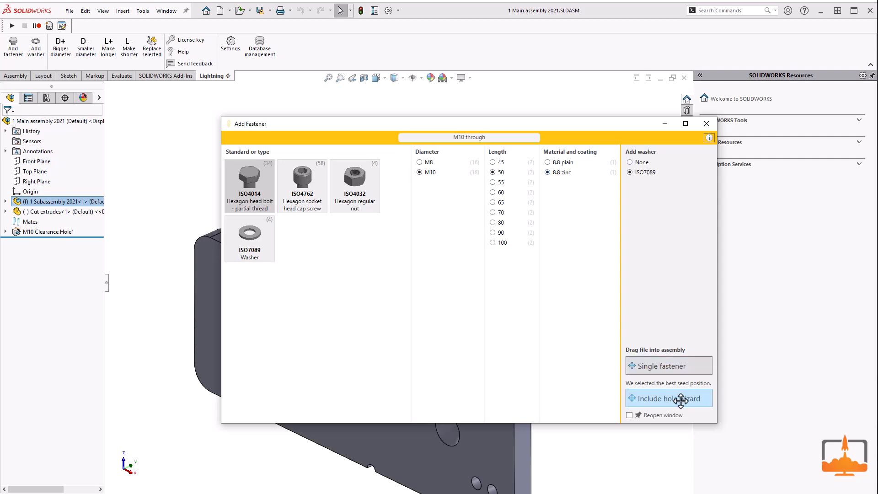
left_click_drag(680, 399, 342, 174)
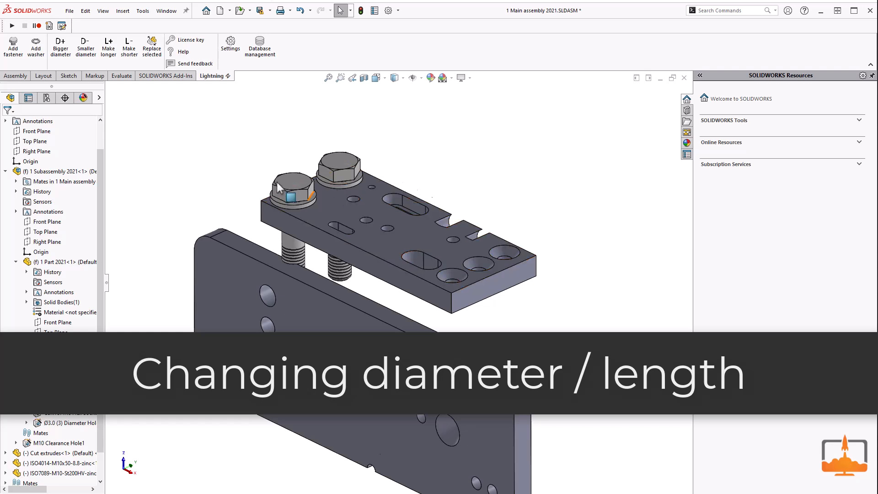
Step: Reduce the bolts and washers to M8, then lengthen the bolts to 55 and shorten them by one size
scroll(288, 181, "down", 3)
left_click(402, 191)
left_click(394, 147, "ctrl")
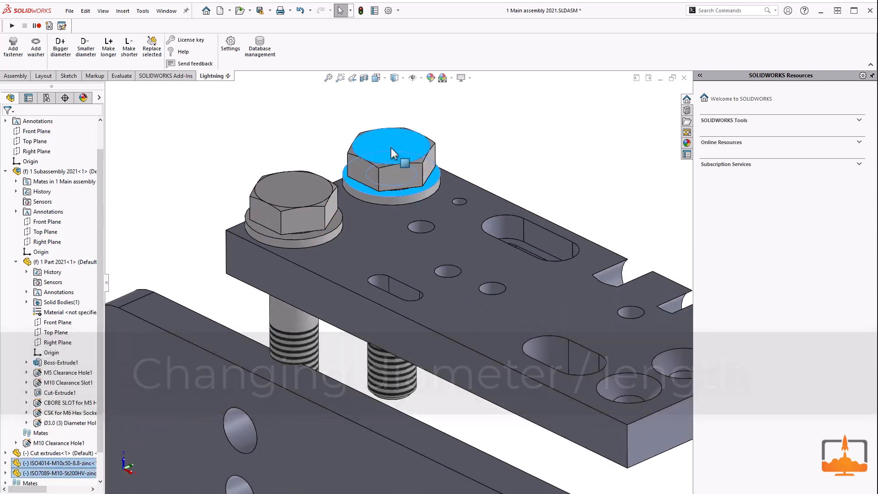
left_click(86, 50)
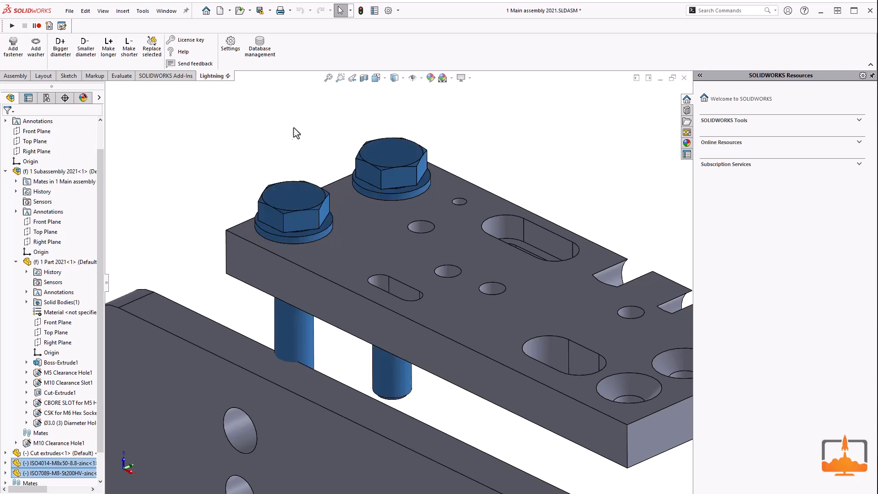
left_click(108, 46)
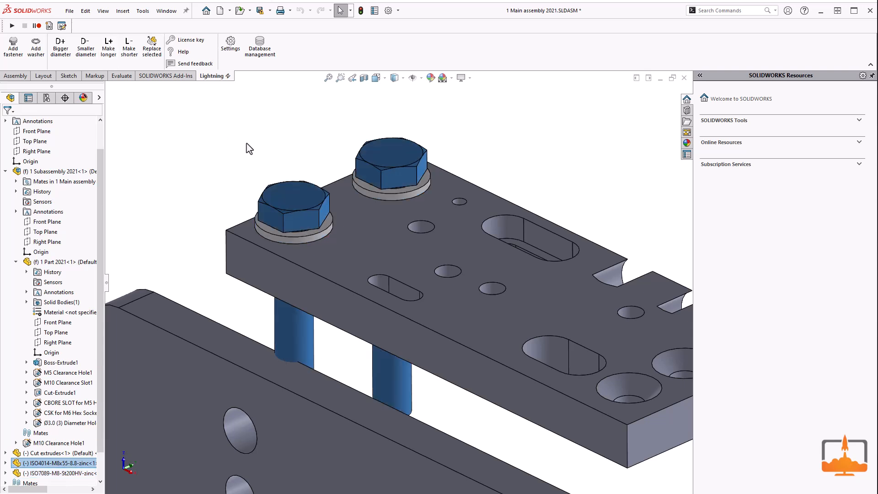
left_click(128, 46)
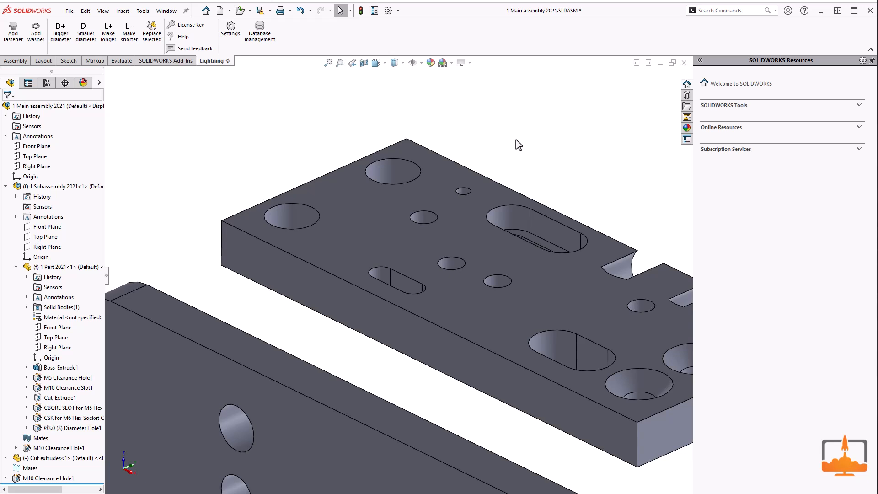
Step: Add ISO4762 socket head cap screws, M10, length 20, 8.8 zinc, with ISO7089 washers, to both M10 holes including the hole wizard pattern
left_click(303, 222)
left_click(13, 32)
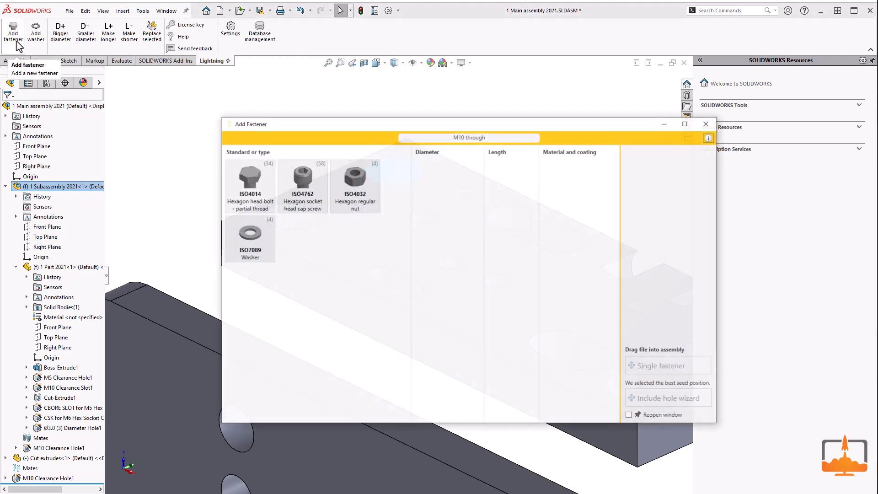
left_click_drag(424, 121, 399, 128)
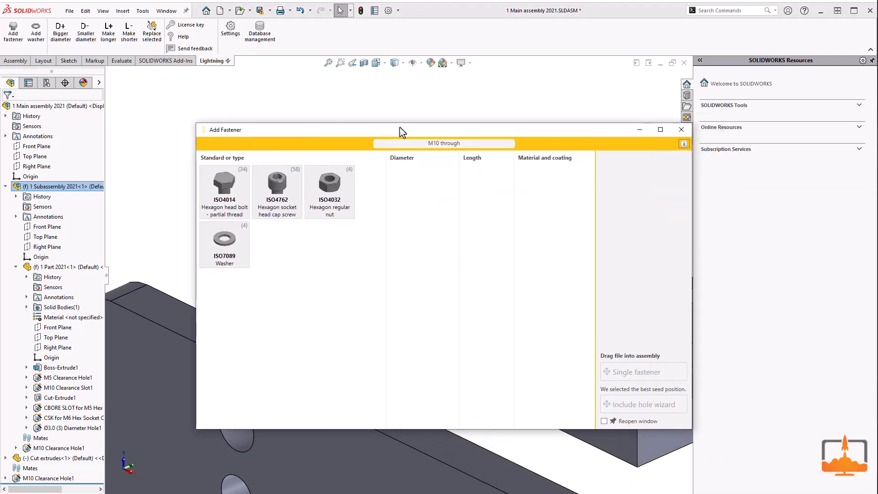
left_click(288, 195)
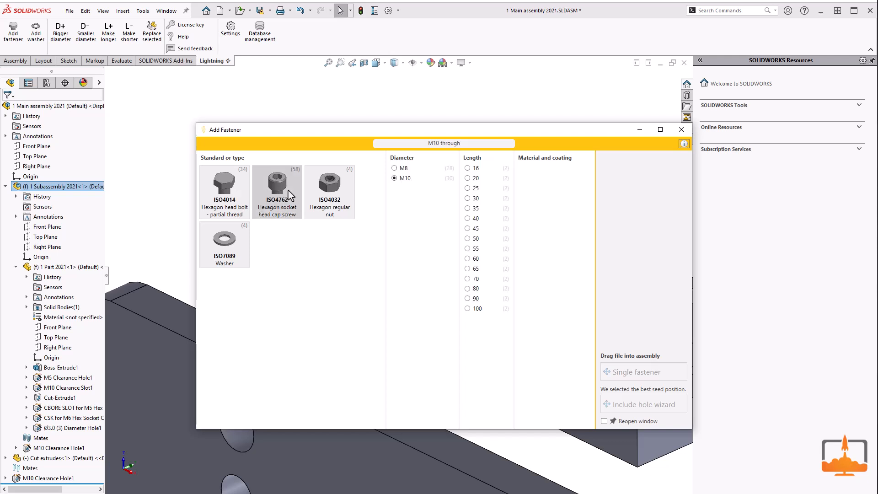
left_click(467, 188)
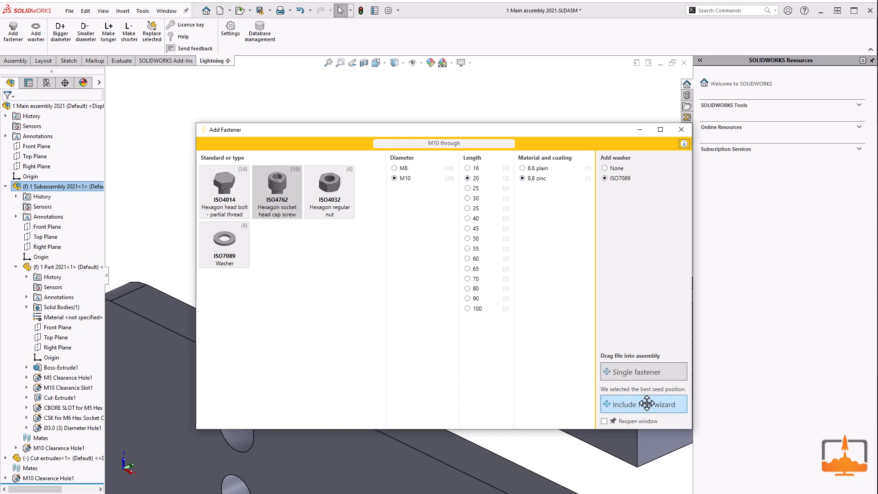
left_click(644, 404)
left_click(411, 178)
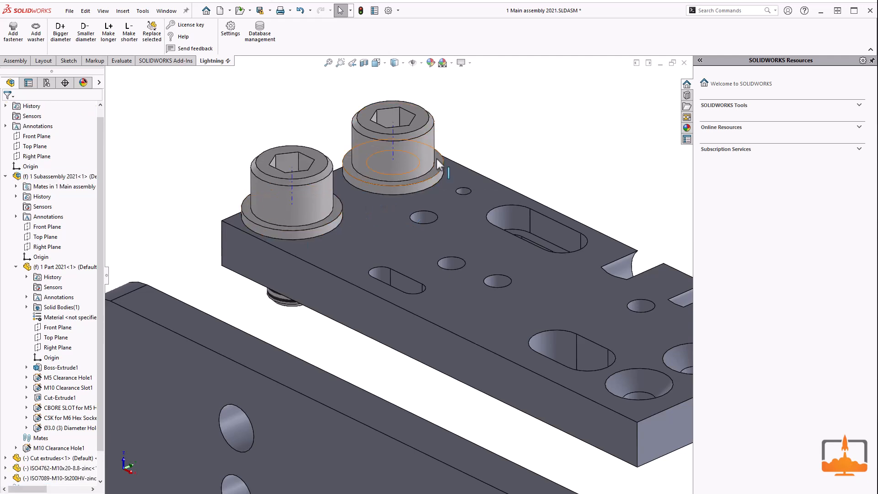
Step: Replace the selected socket head screw instance with an ISO4014 hexagon head bolt, M10, length 45
left_click(397, 158)
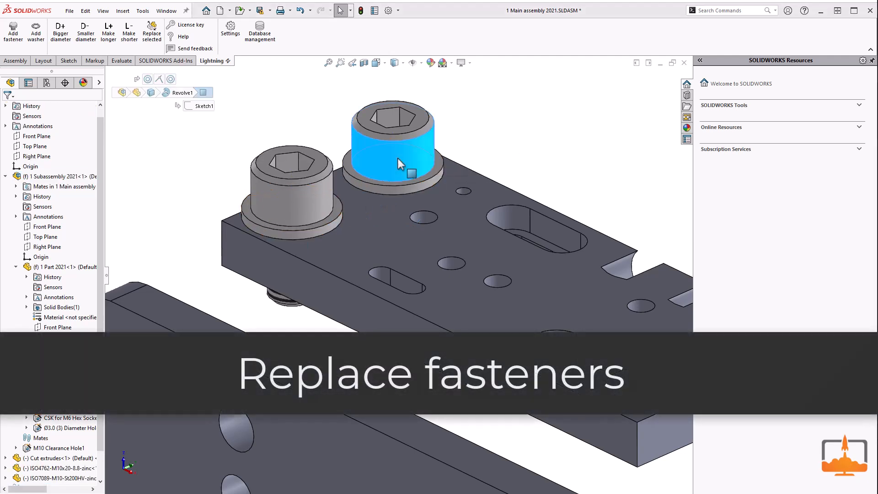
left_click(152, 33)
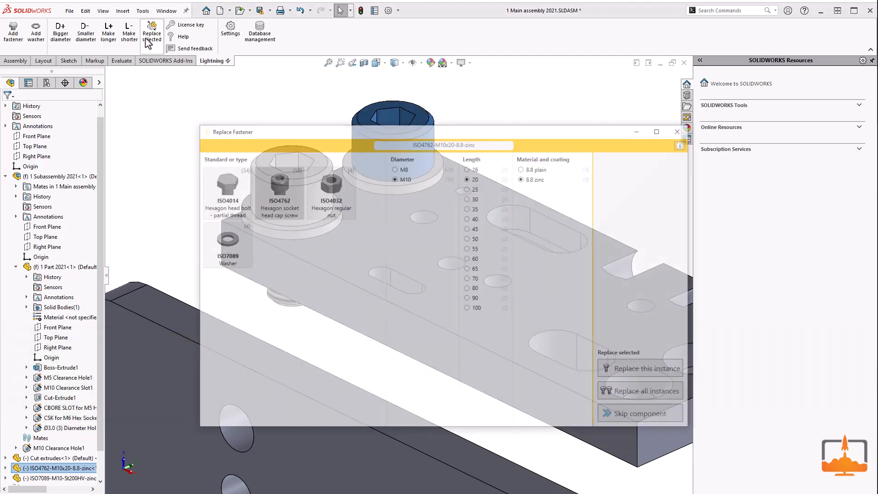
left_click(241, 198)
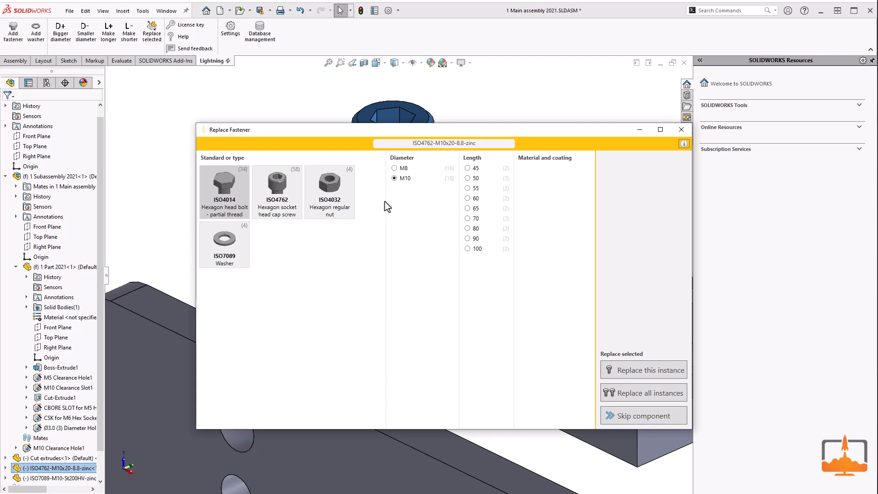
left_click(474, 168)
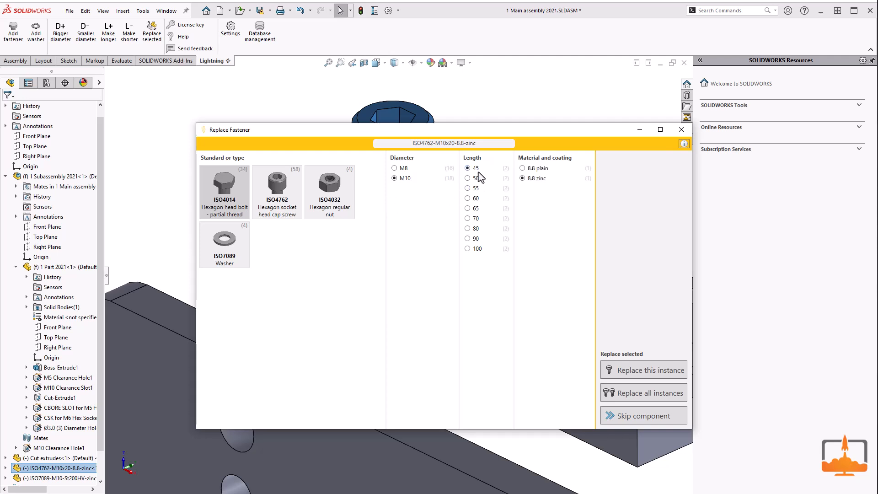
left_click(631, 371)
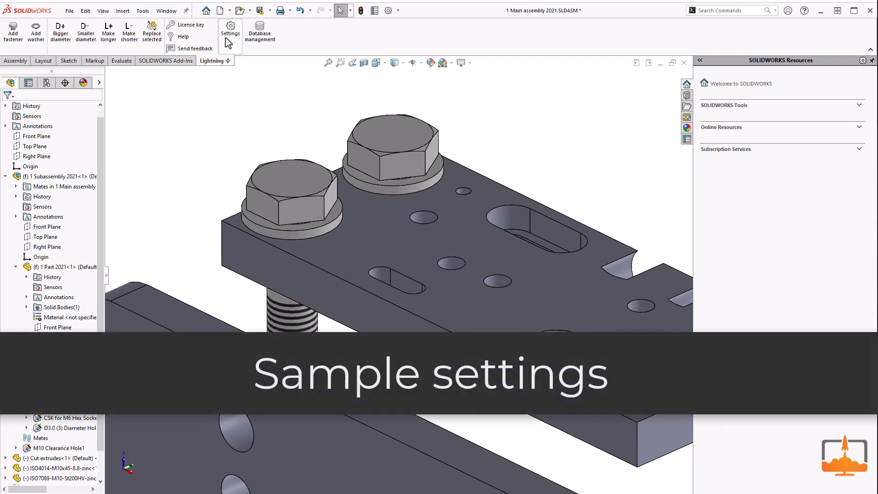
Step: Open the Lightning settings and examine the Samples folder down to the configuration of ISO4014-M10x100-8.8-plain in ISO 4014, Steel class 8.8 plain
left_click(142, 11)
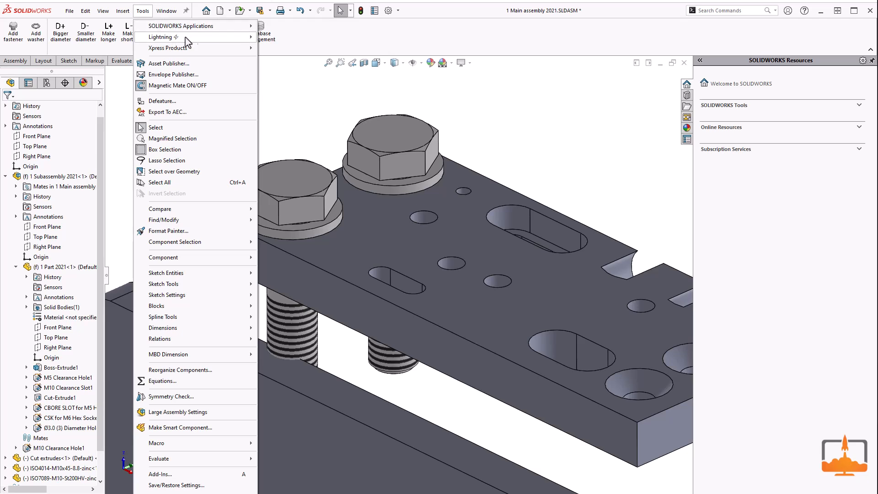
mouse_move(179, 38)
left_click(281, 37)
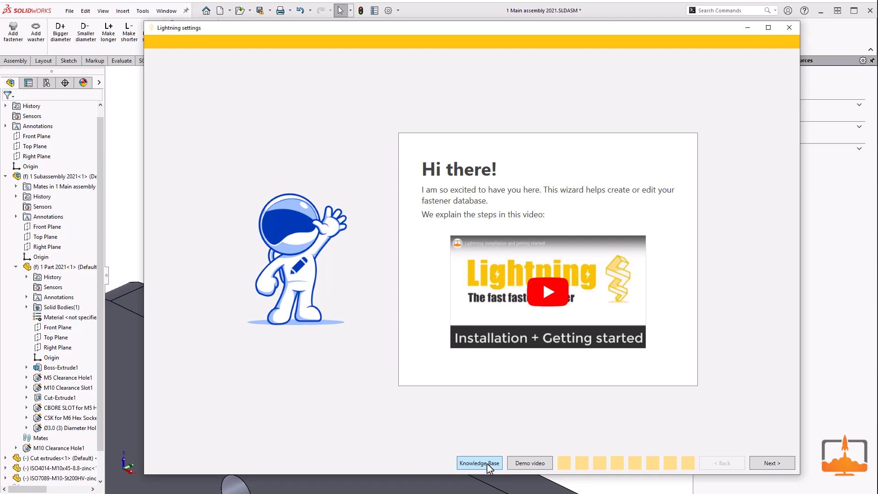
left_click(772, 464)
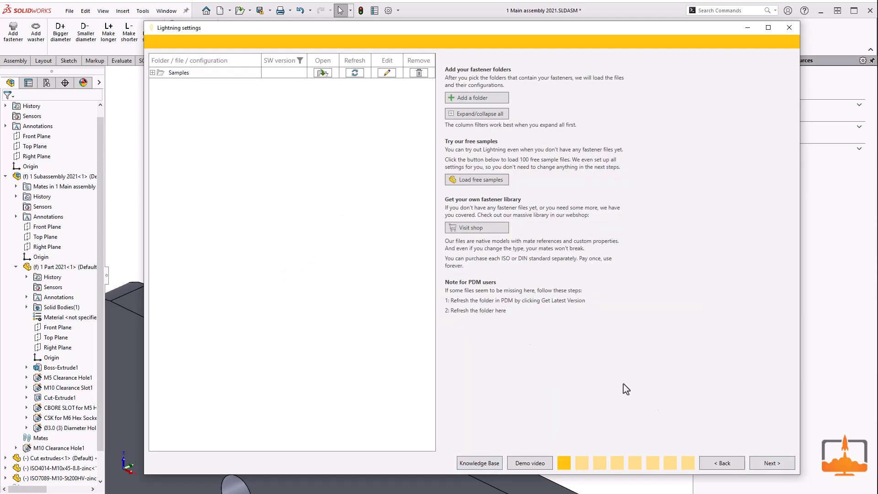
left_click(152, 73)
left_click(159, 83)
left_click(165, 94)
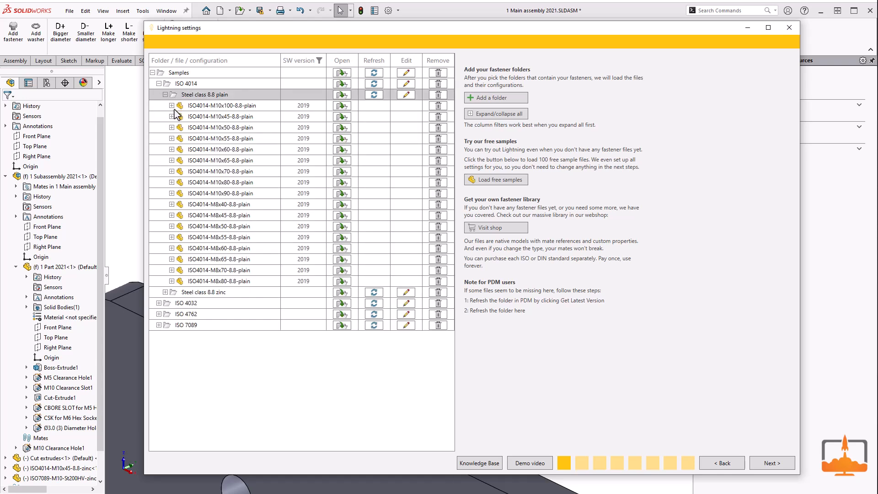
left_click(172, 105)
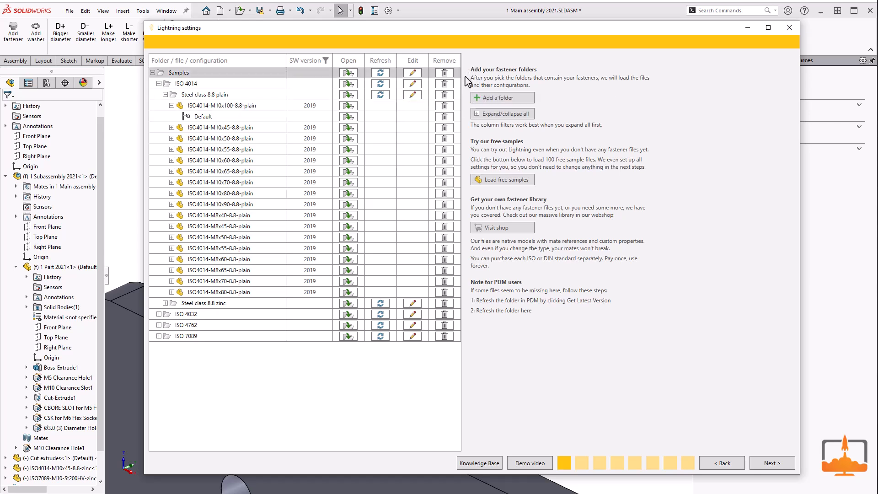
Step: Remove the Samples folder from the fastener list and reload the free samples
left_click(444, 73)
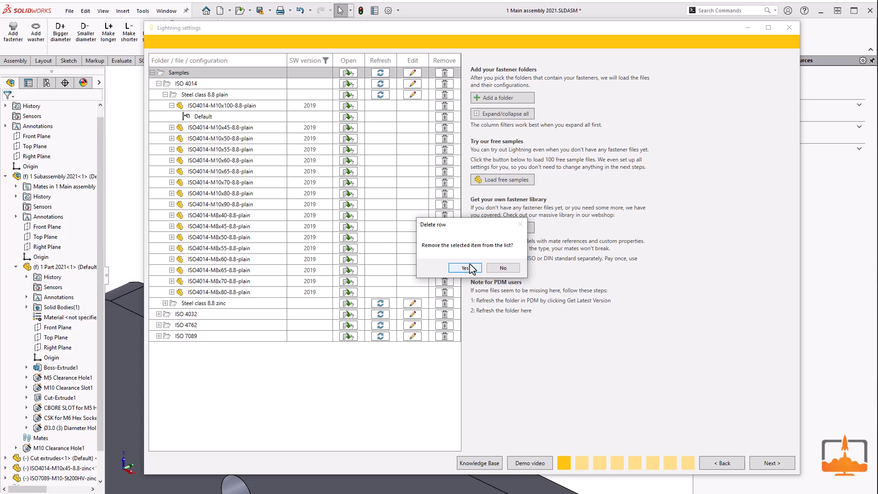
left_click(470, 265)
left_click(474, 181)
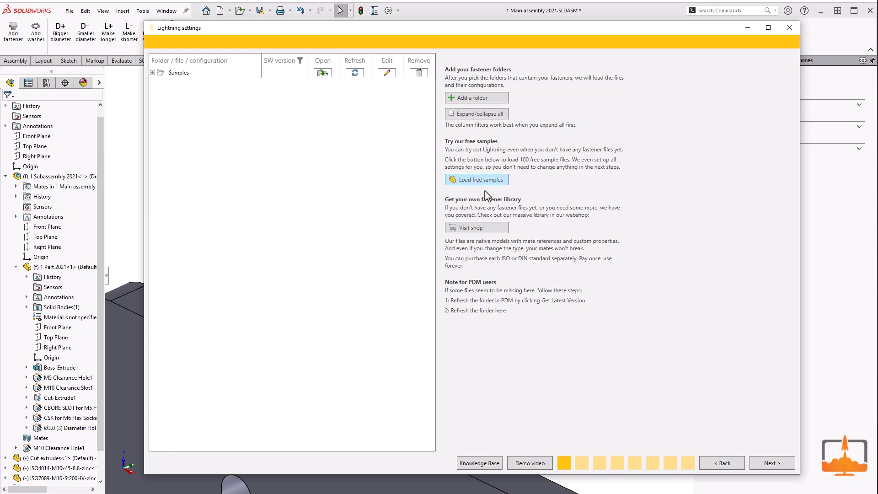
Step: Accept the remaining settings pages without changes and finish the wizard to update the fastener database
left_click(772, 463)
left_click(772, 463)
left_click(772, 463)
left_click(772, 463)
left_click(772, 463)
left_click(772, 463)
left_click(772, 463)
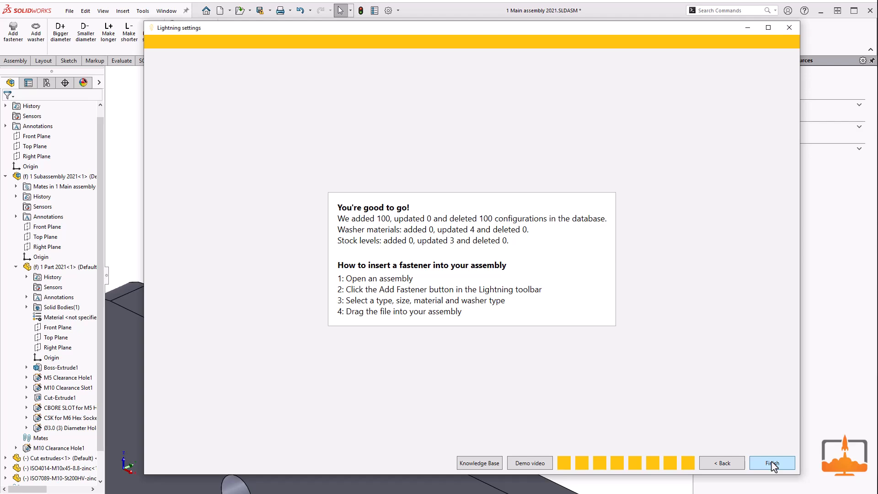
left_click(772, 464)
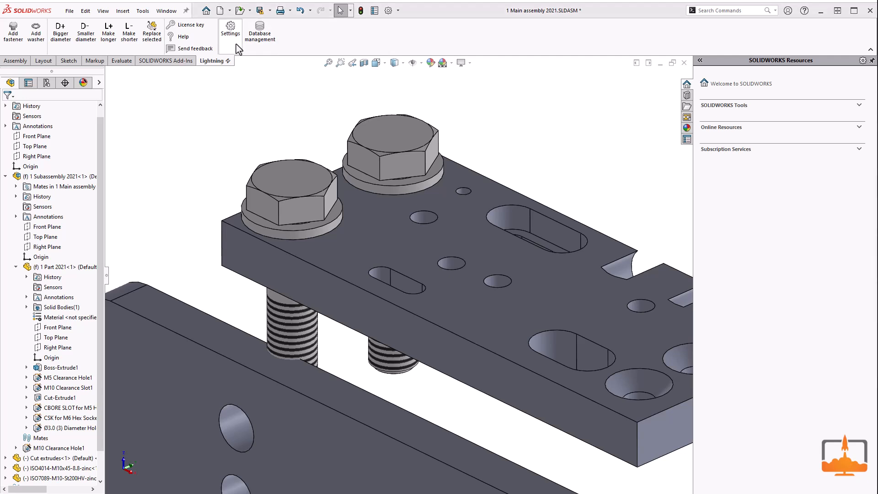
Step: Reopen the Lightning settings and remove the Samples folder from the fastener list
left_click(231, 31)
left_click(764, 463)
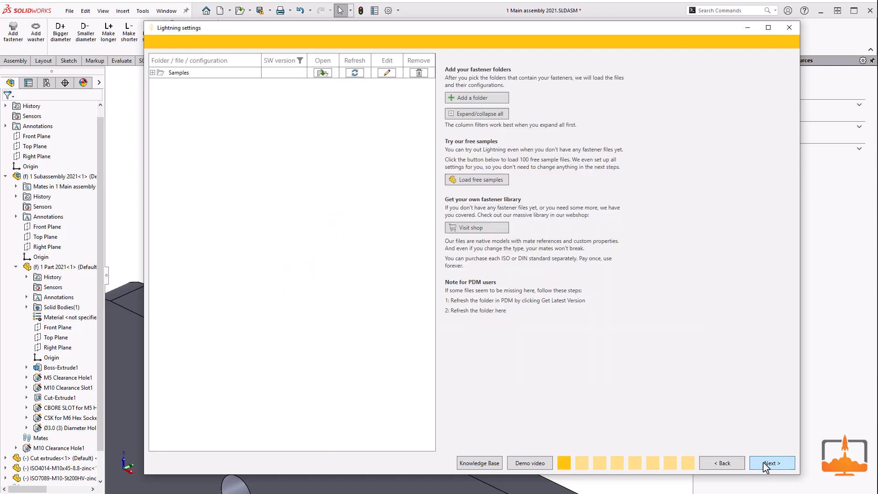
left_click(419, 73)
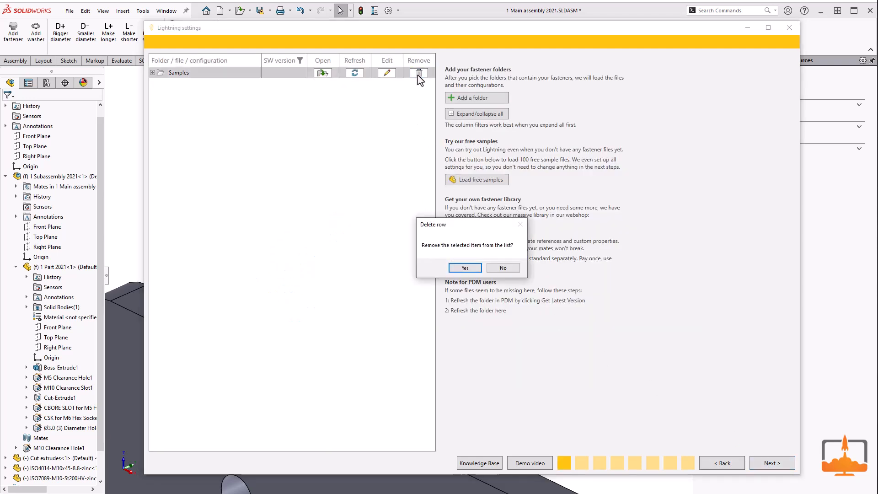
left_click(473, 269)
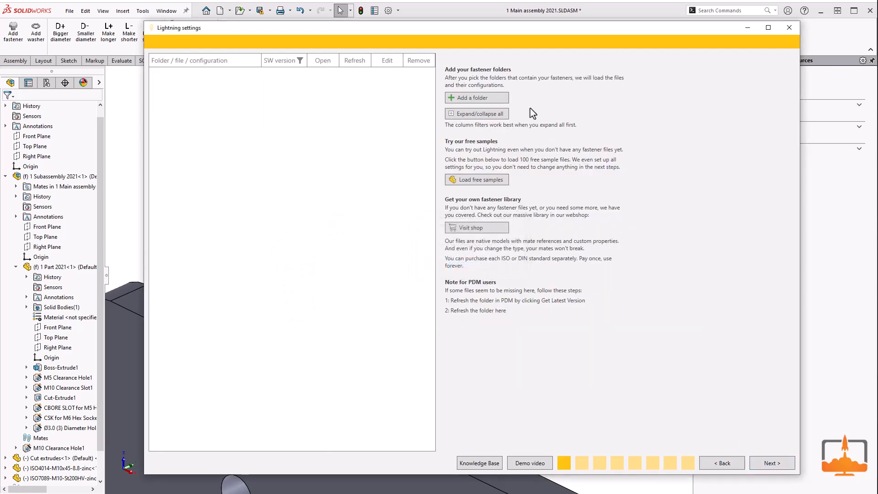
Step: Add the folder "ISO 4014 - Hexagon head bolt - partial thread" to the fastener list and expand its material subfolders
left_click(505, 98)
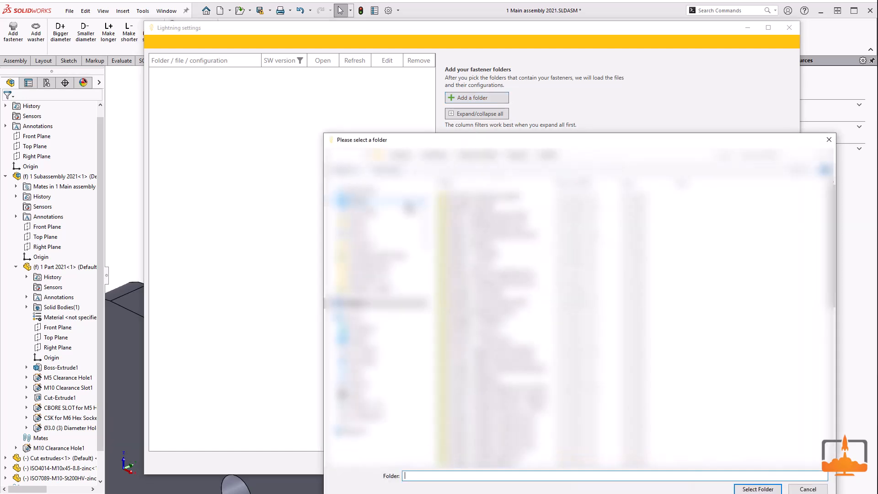
left_click(494, 204)
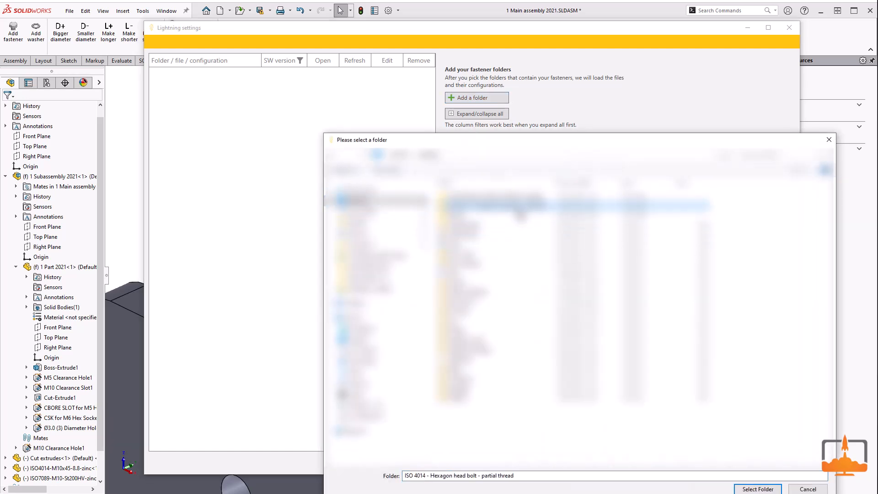
left_click(758, 488)
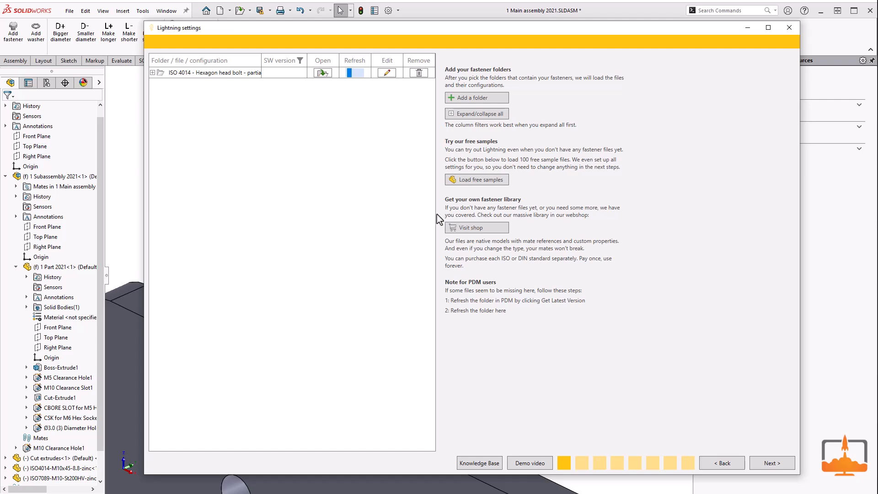
left_click(153, 73)
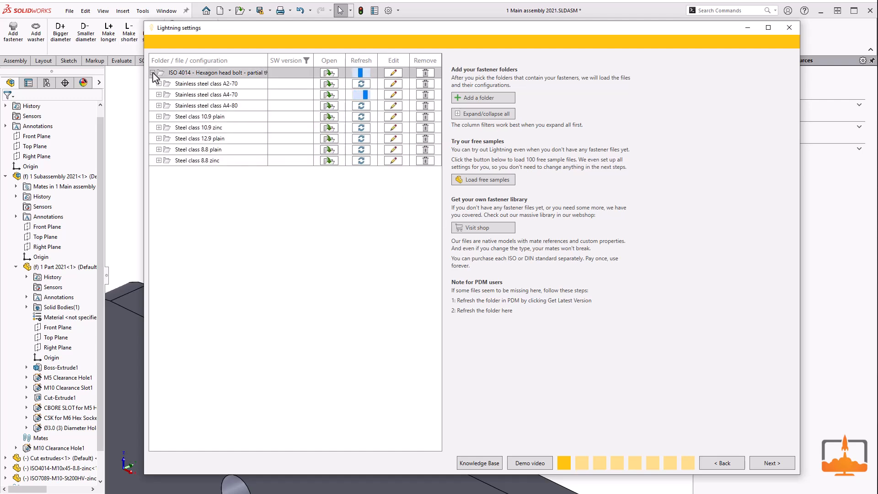
Step: Open the fastener library webshop in the browser from the Lightning settings
left_click(495, 227)
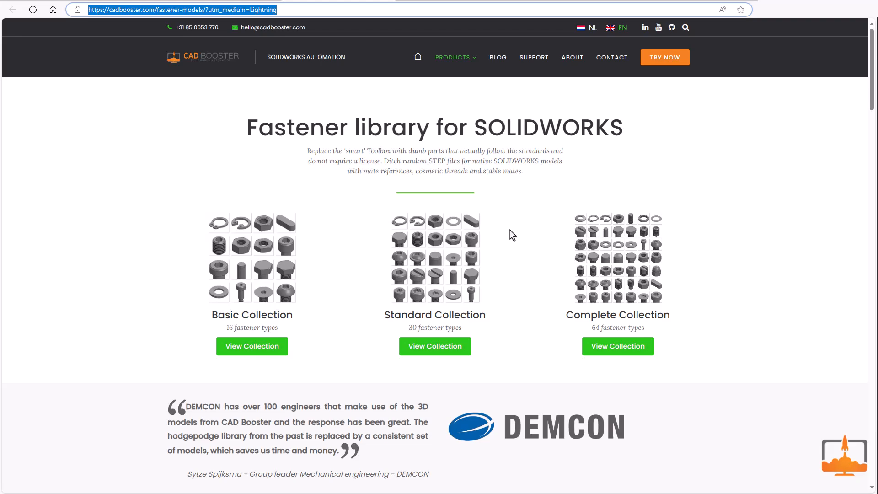
Step: Return from the webshop to the Lightning settings and accept the fastener type, data, thumbnail, washer and stock level definition pages without changes
scroll(512, 235, "down", 12)
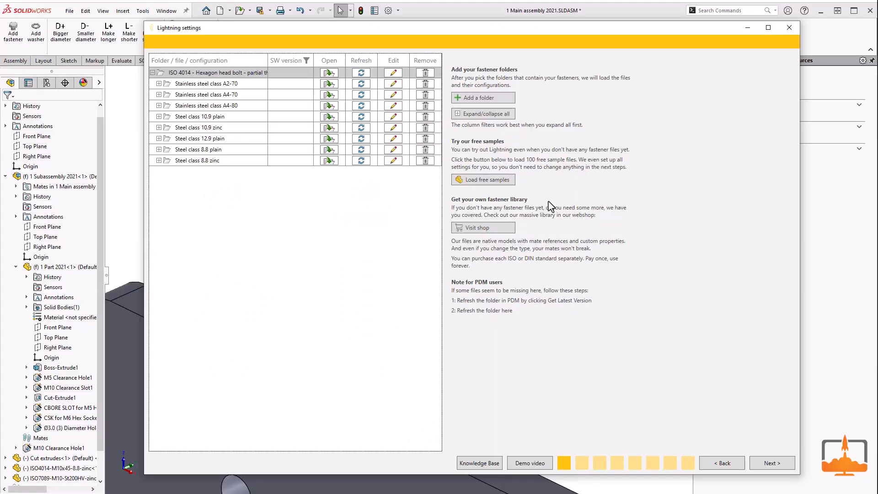
left_click(764, 461)
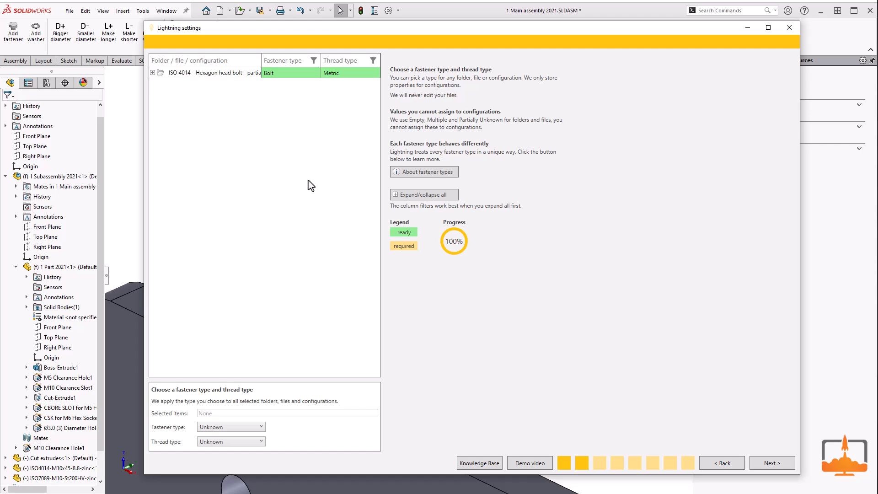
left_click(153, 73)
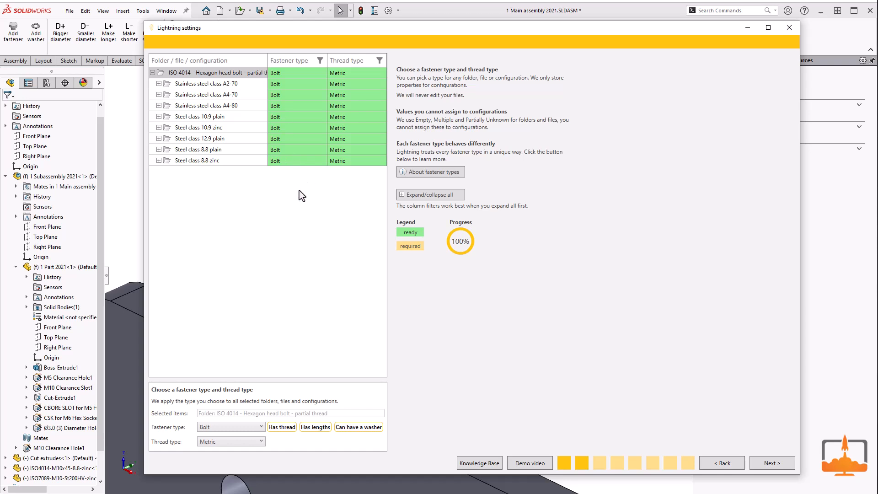
left_click(768, 465)
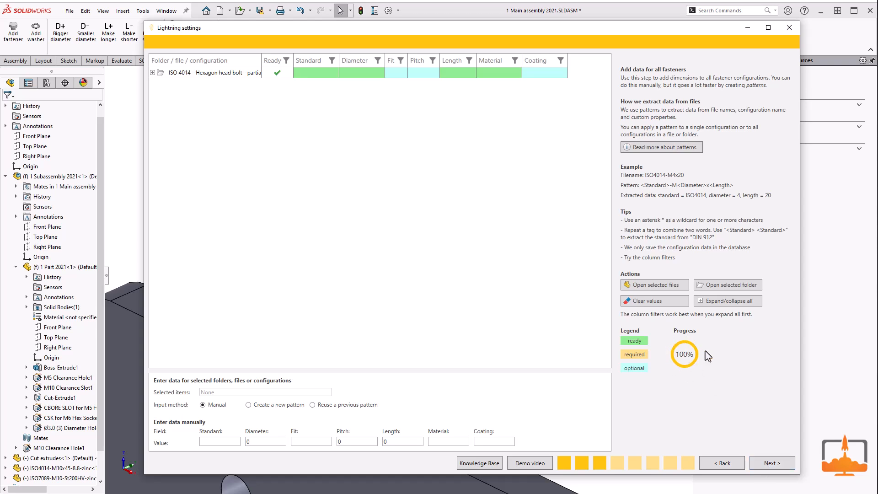
left_click(768, 463)
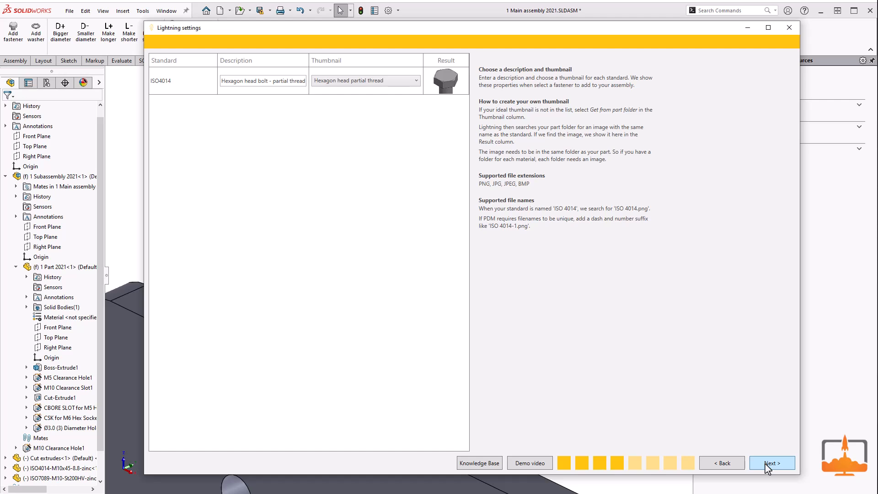
left_click(768, 463)
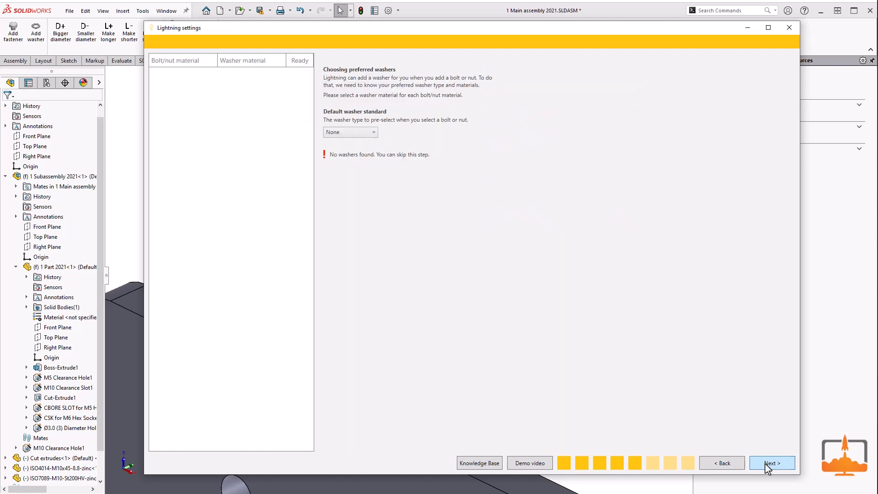
left_click(768, 463)
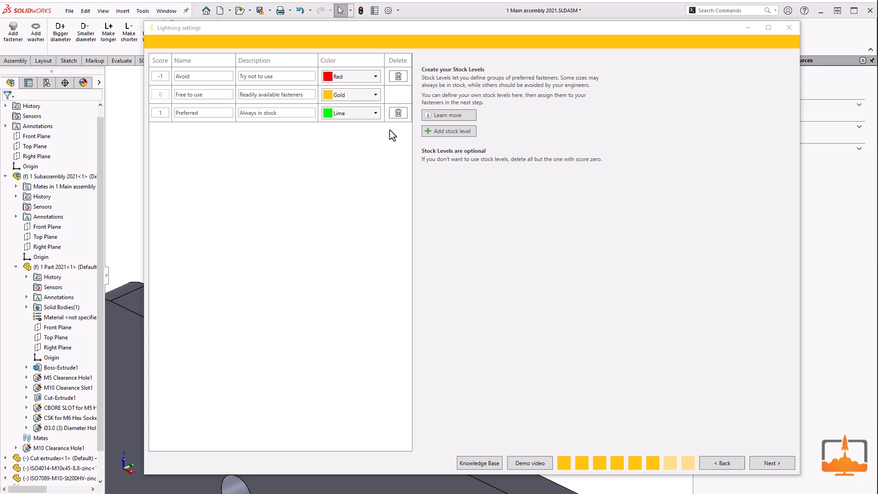
left_click(772, 462)
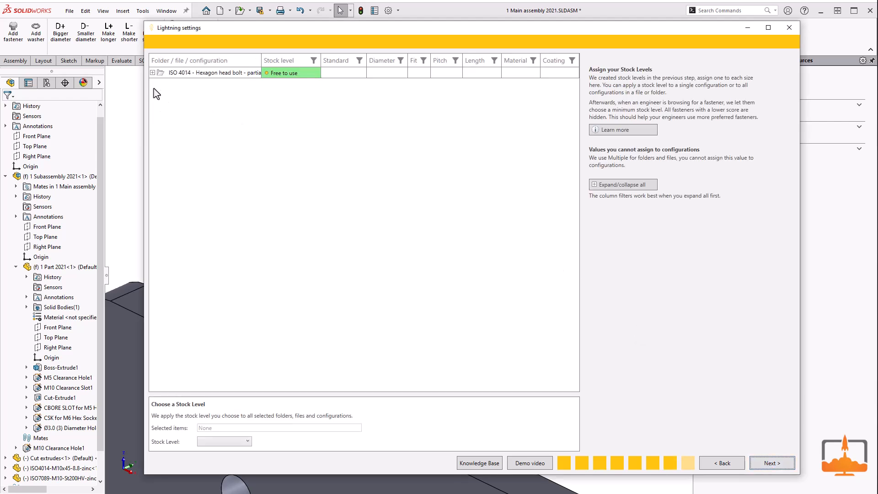
Step: Assign the stock level "Avoid" to the "Steel class 8.8 plain" subfolder of the ISO 4014 folder
left_click(153, 73)
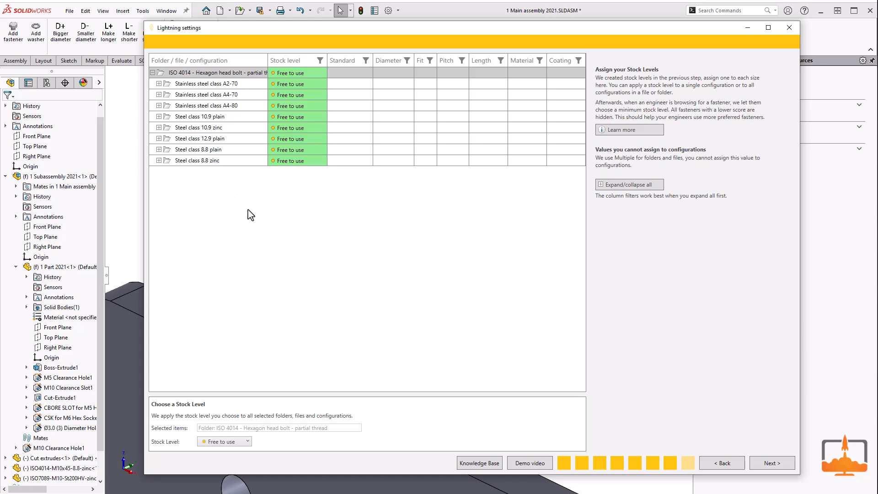
left_click(209, 150)
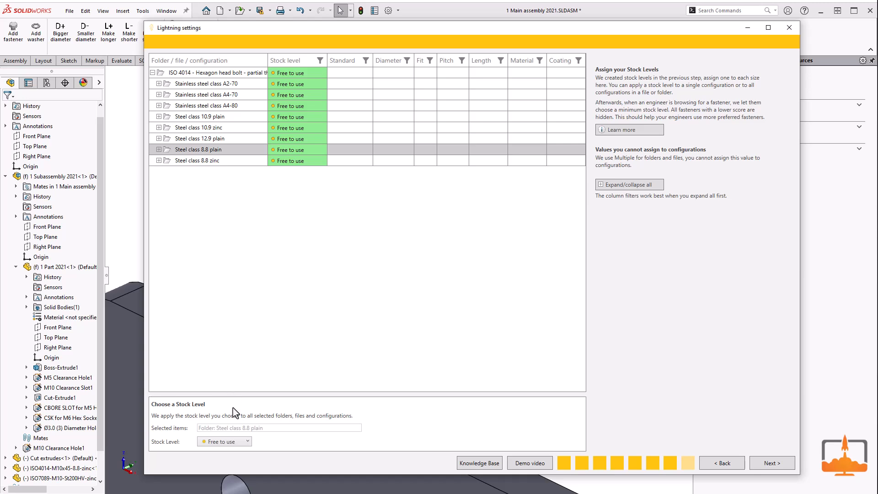
left_click(235, 443)
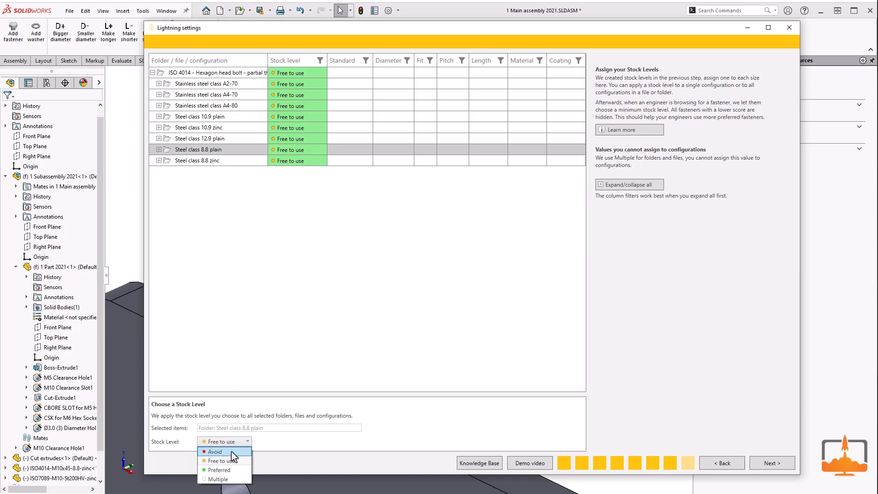
left_click(224, 452)
Step: Expand the "Steel class 8.8 plain" folder down to its first bolt's configuration and finish the wizard to update the database
left_click(158, 150)
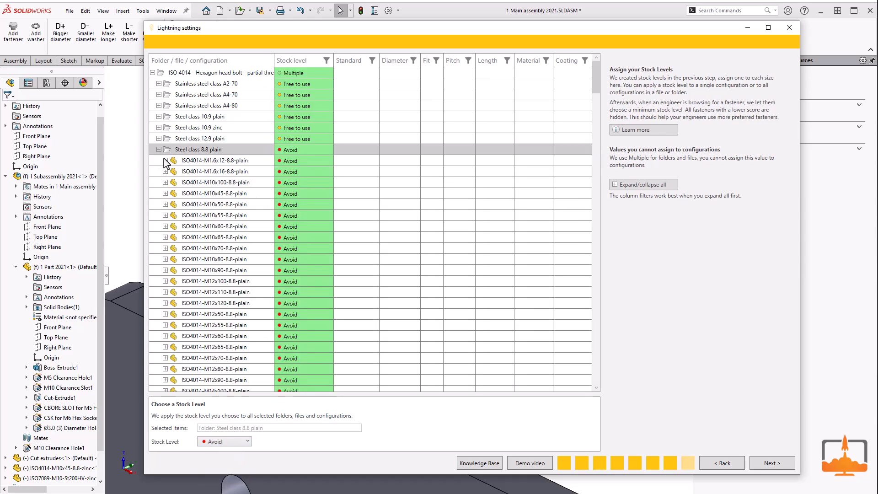
left_click(165, 160)
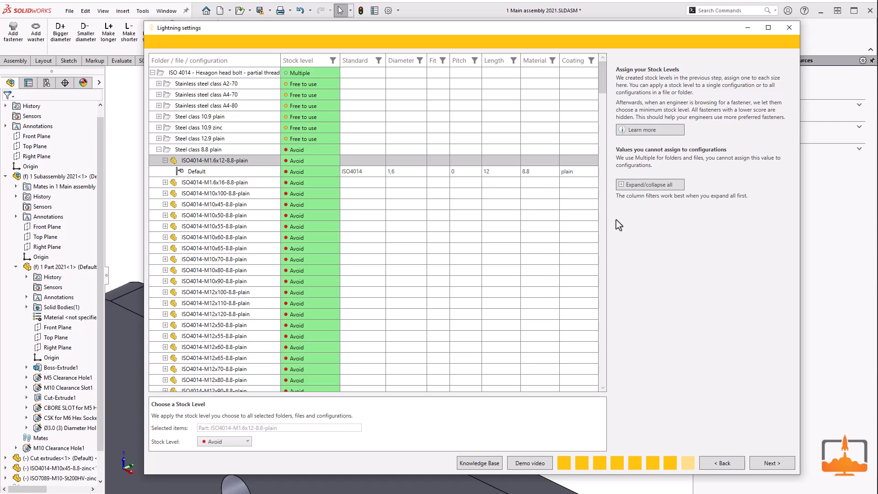
left_click(762, 463)
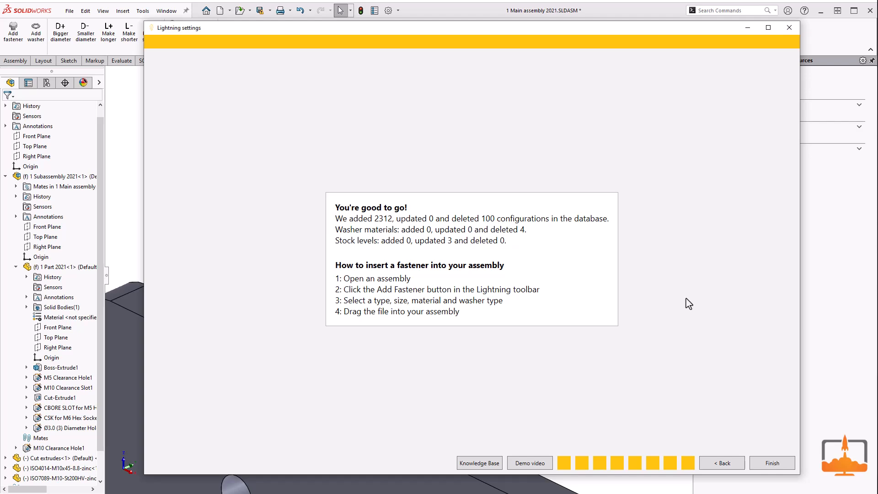
left_click(761, 459)
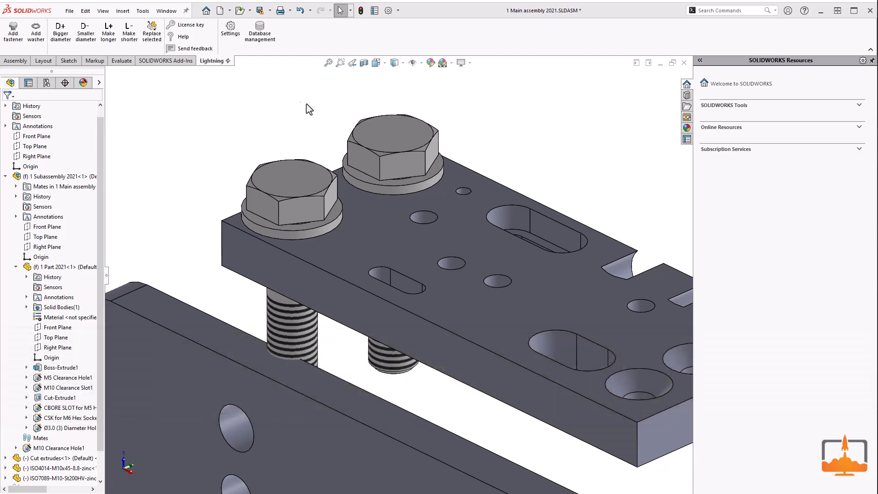
Step: Reopen the Lightning settings and remove the Samples folder from the fastener list
left_click(231, 29)
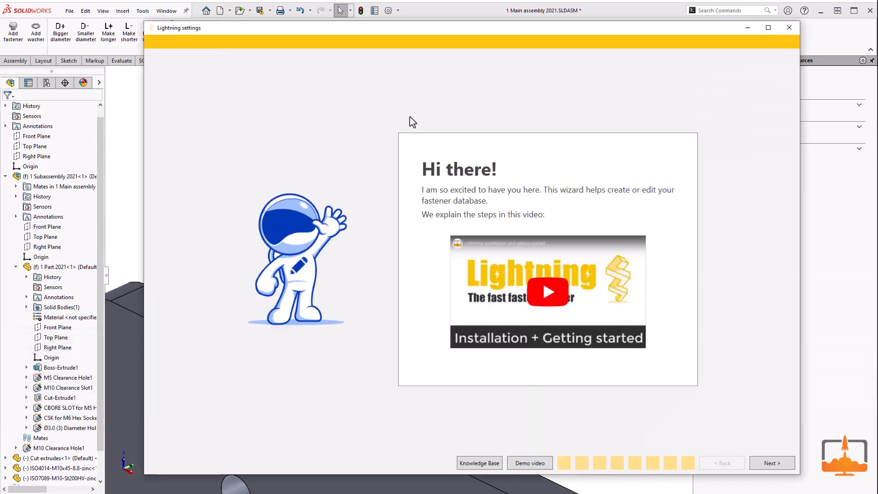
left_click(765, 463)
left_click(419, 73)
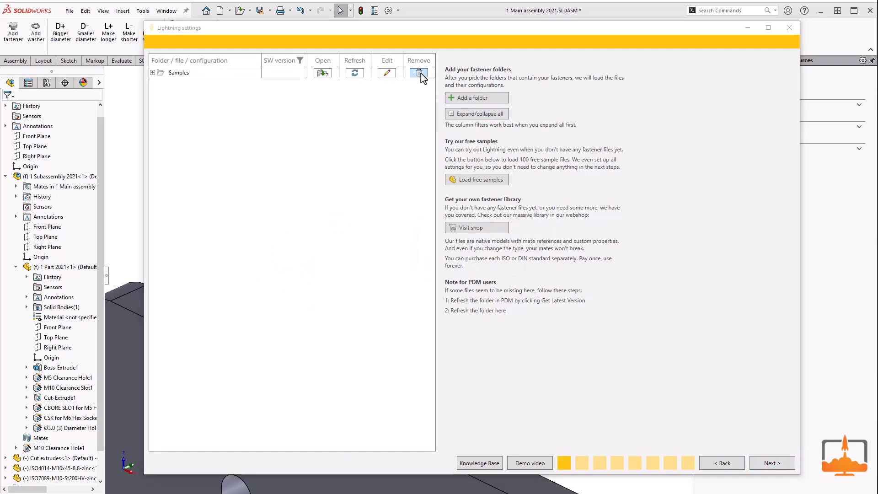
key("Return")
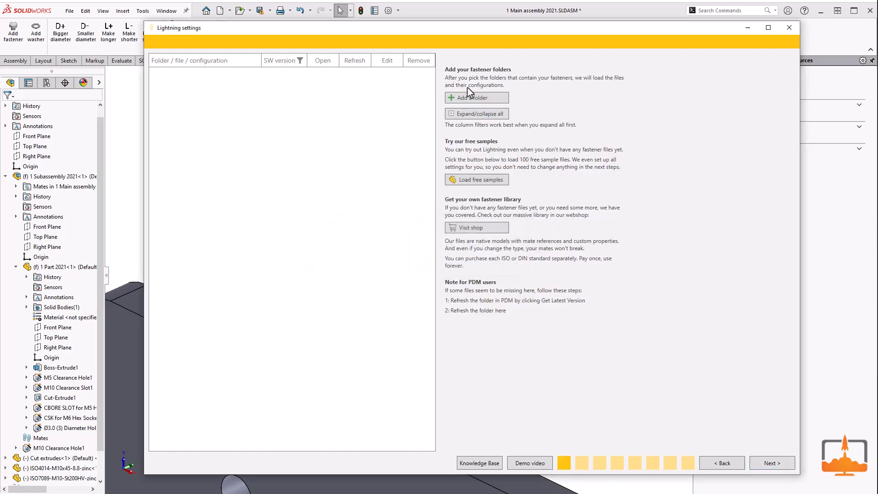
Step: Add the folders "ISO 4014 - Hexagon head bolt - partial thread" and "ISO 7089 - Washer" to the fastener list
left_click(488, 101)
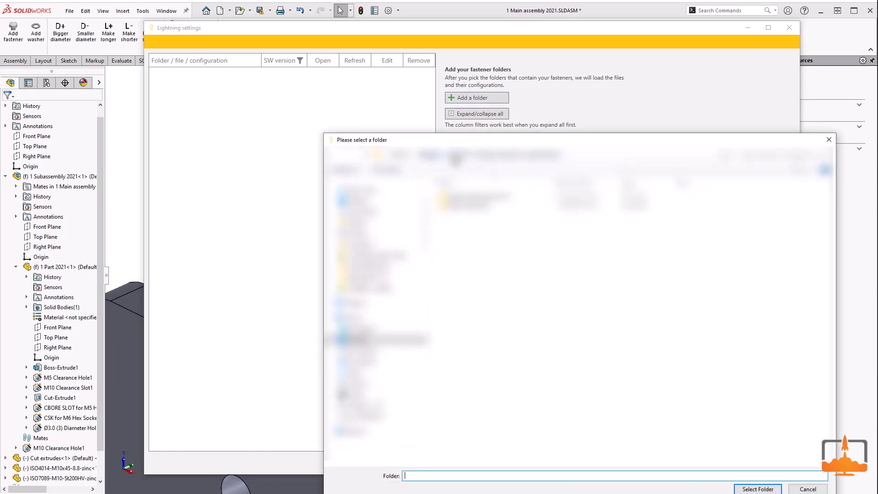
left_click(471, 158)
left_click(756, 489)
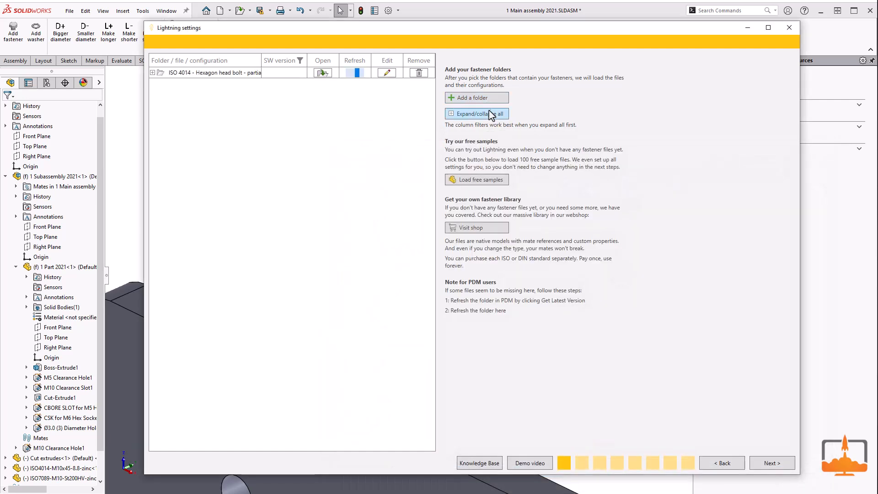
left_click(486, 98)
left_click(426, 155)
left_click(499, 217)
left_click(758, 489)
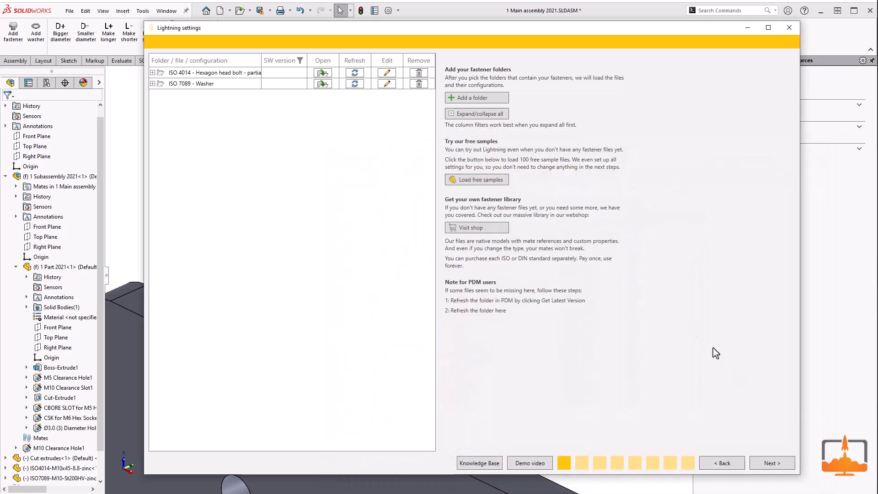
Step: Set the fastener type of the ISO 4014 folder to Bolt and its thread type to Metric
left_click(768, 464)
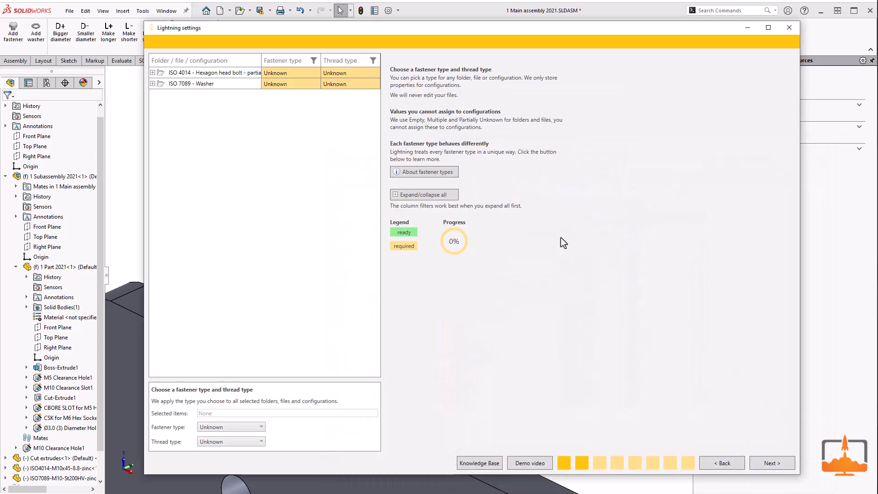
left_click(225, 73)
left_click(250, 427)
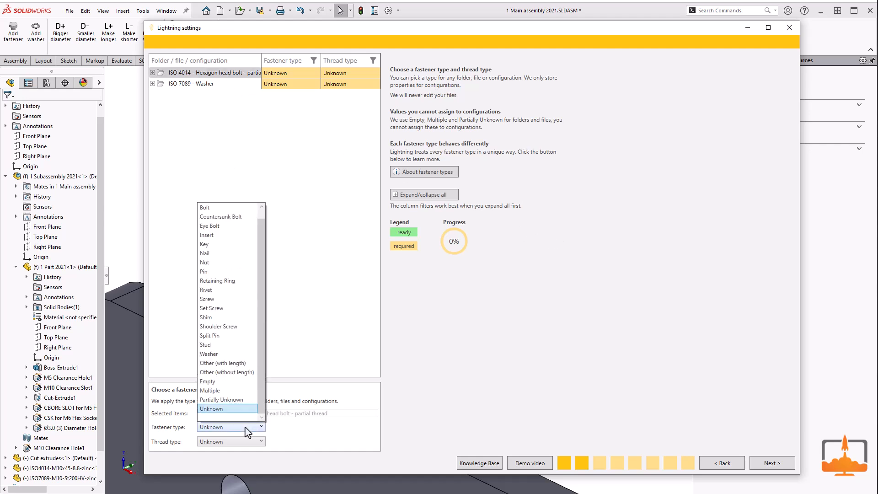
left_click(224, 208)
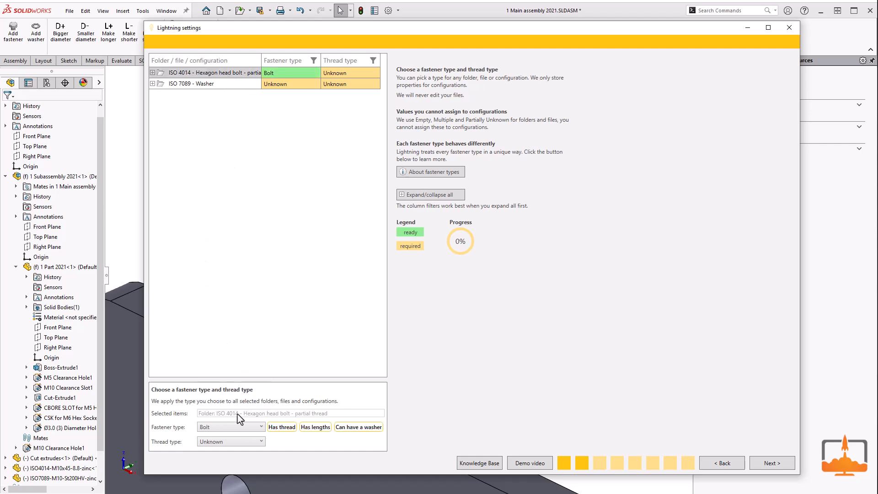
left_click(235, 442)
left_click(236, 461)
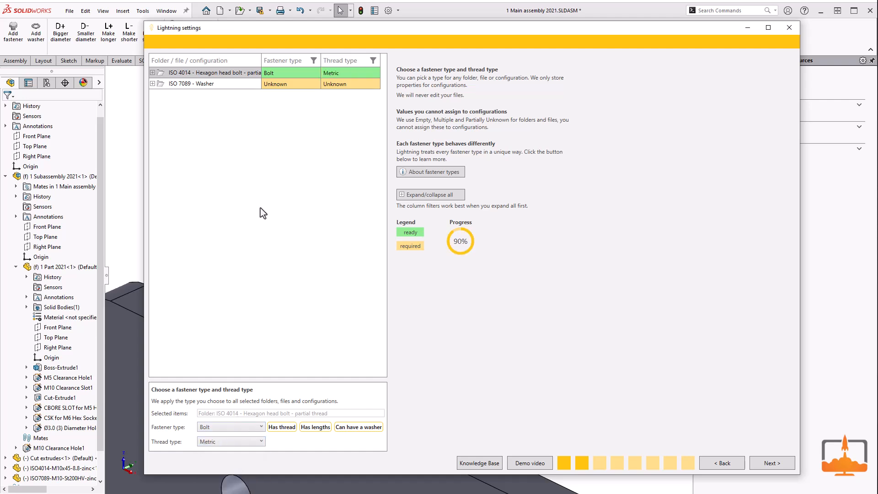
Step: Set the ISO 7089 folder's fastener type to Washer and thread type to None, and continue to the fastener data page
left_click(205, 85)
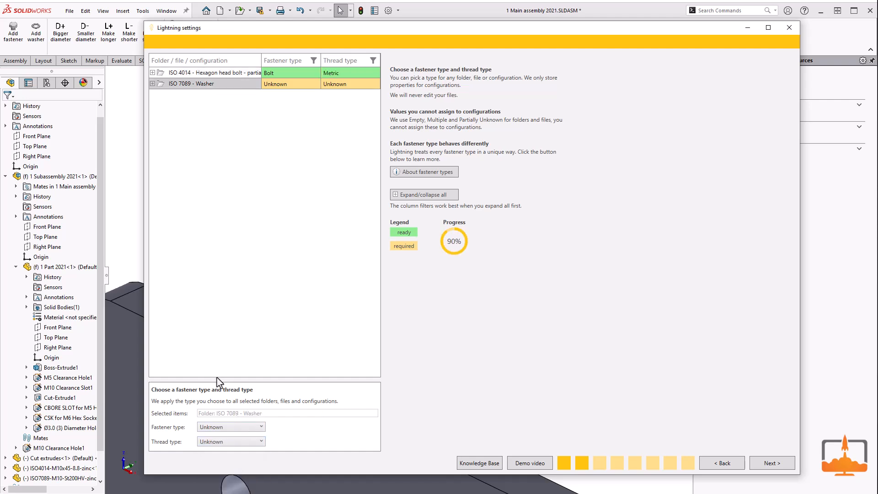
left_click(229, 427)
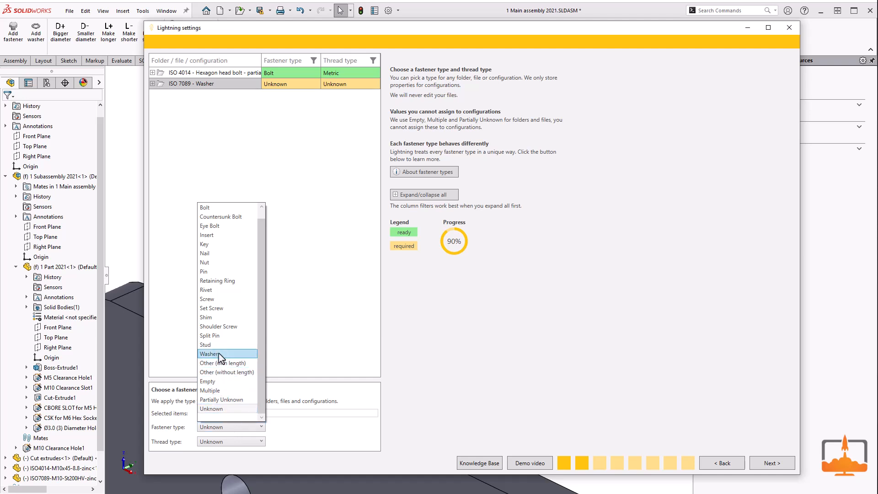
left_click(220, 355)
left_click(231, 442)
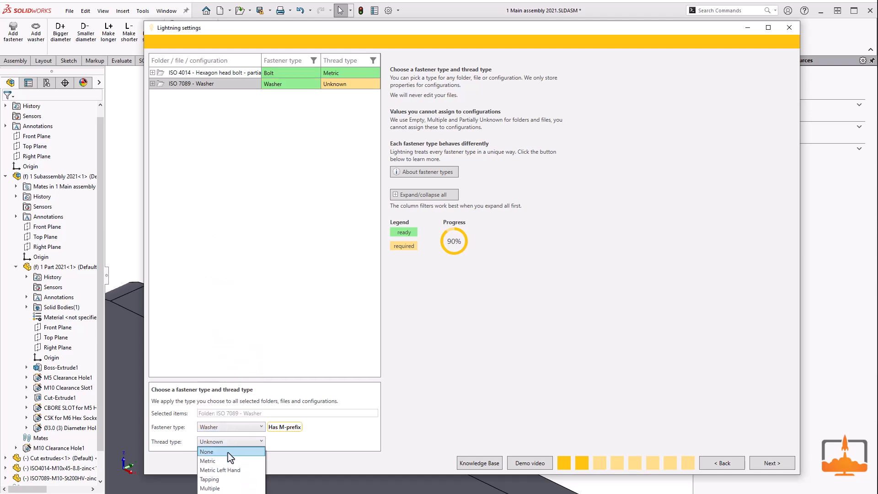
left_click(231, 455)
left_click(760, 463)
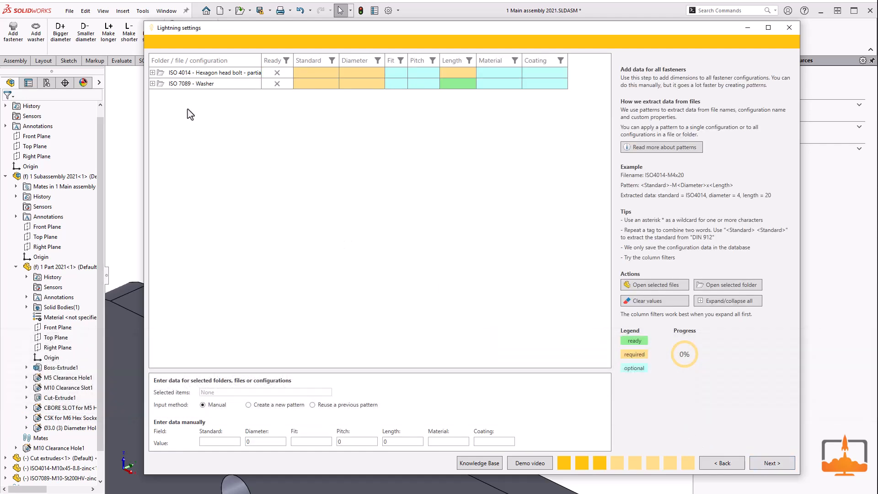
Step: Expand the ISO 4014 folder down to its first bolt's configuration and manually set the standard of the whole folder to "ISO 4014"
left_click(152, 72)
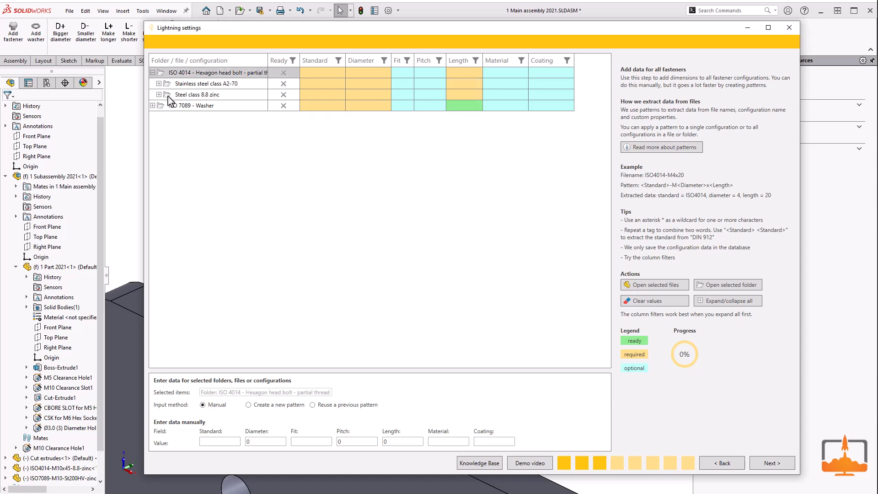
left_click(158, 83)
left_click(165, 94)
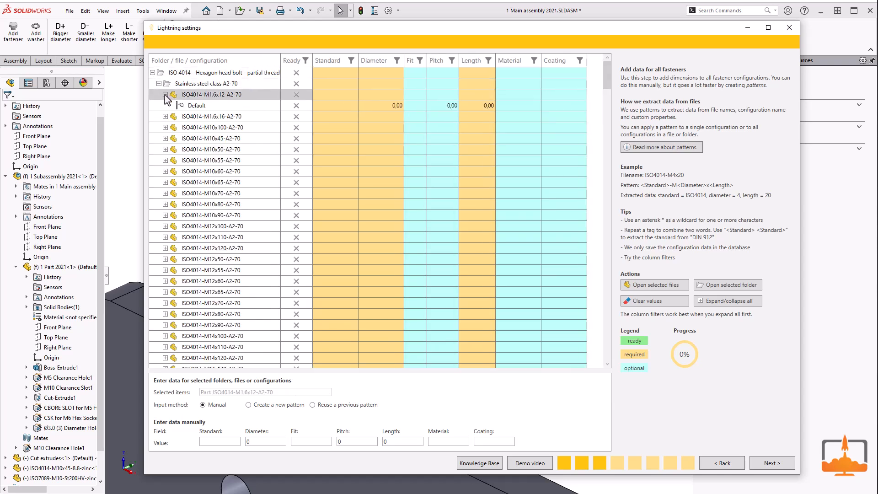
left_click(231, 73)
left_click(224, 442)
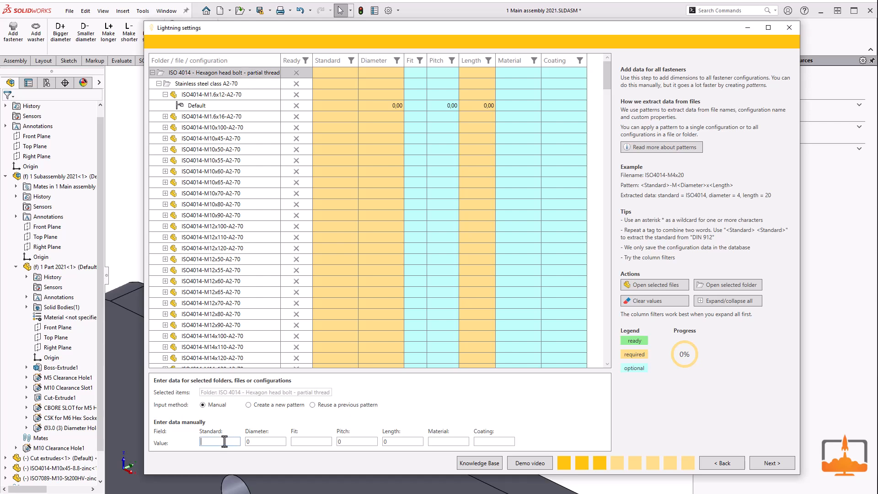
type("ISO 4014")
key("Tab")
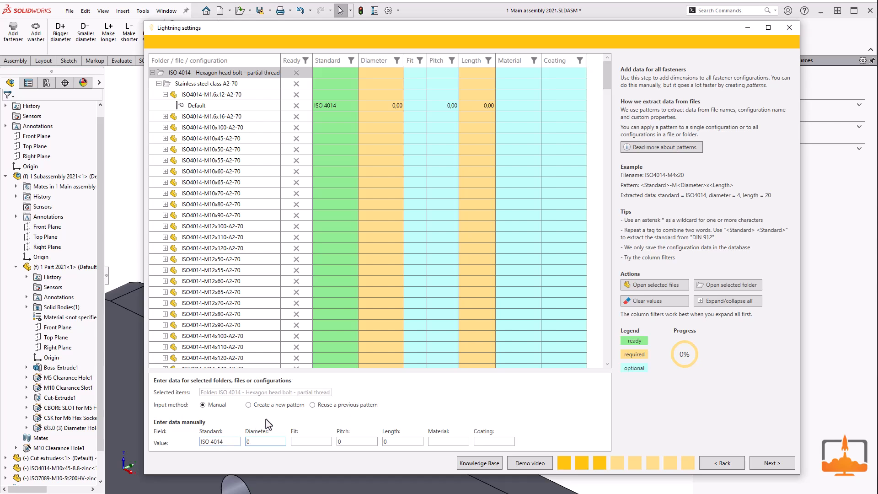
Step: Create a new file-name pattern "<Standard>-M<Diameter>x<Length>-<Material>" and apply it to the whole ISO 4014 folder
left_click(281, 405)
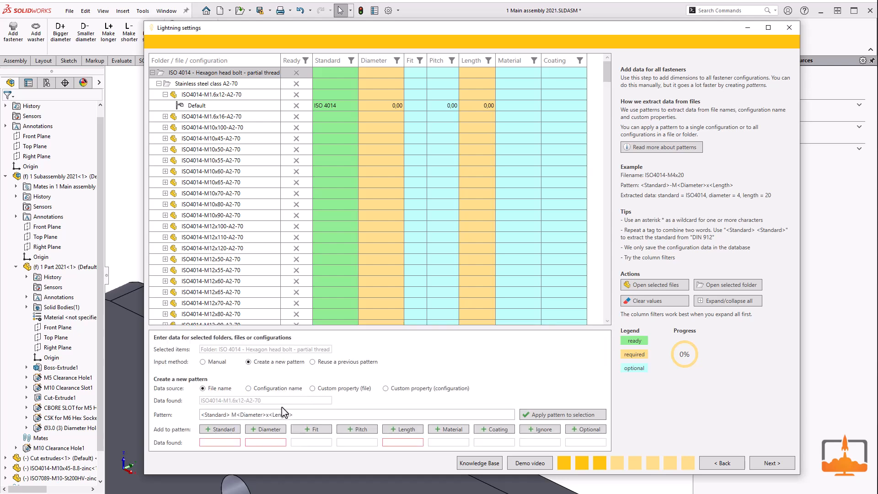
left_click_drag(300, 414, 173, 417)
key("BackSpace")
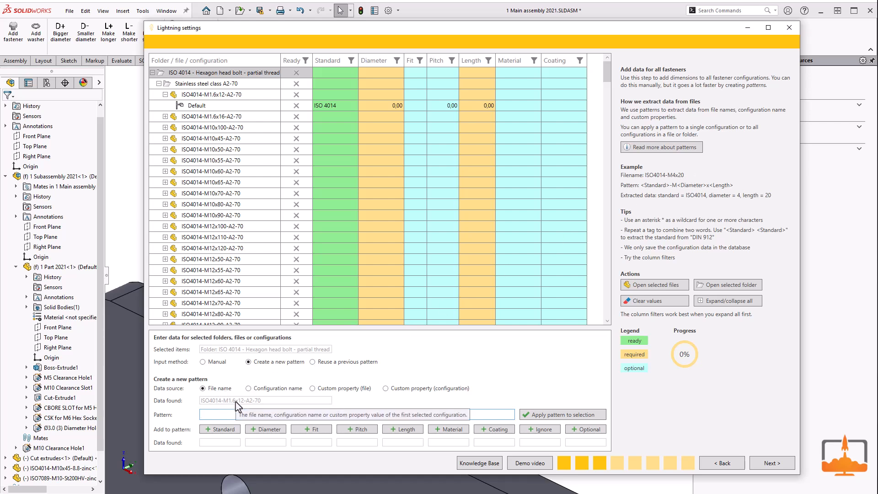
left_click(223, 429)
type("-")
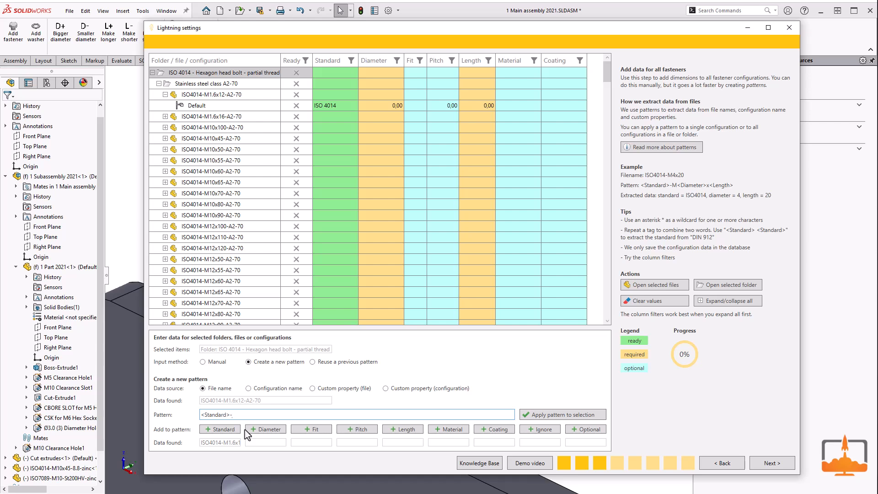
type("M")
left_click(264, 430)
type("x")
left_click(404, 429)
type("-")
left_click(440, 430)
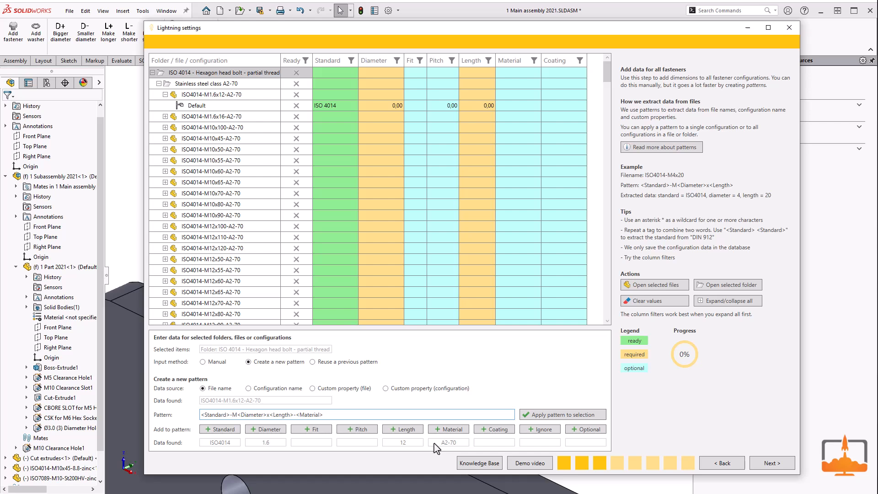
left_click(548, 416)
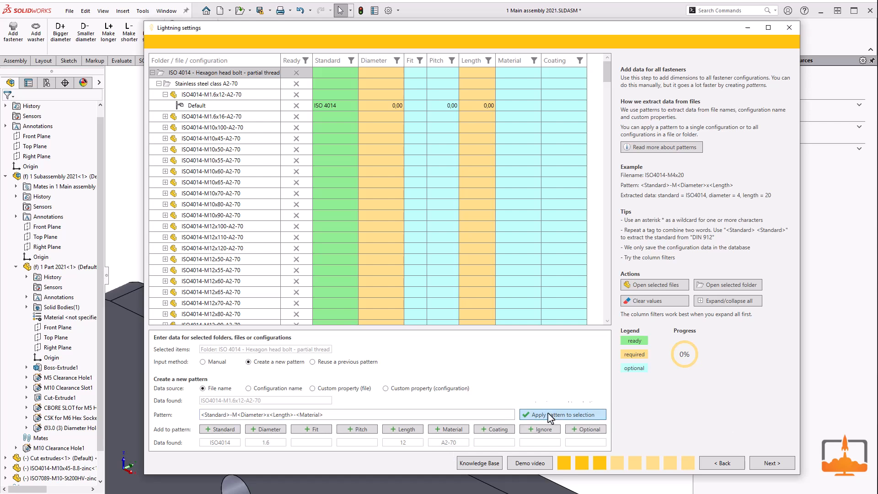
Step: Extend the pattern with "-<Coating>", apply it to the Steel class 8.8 zinc folder, and check the data of its first bolt
left_click(158, 84)
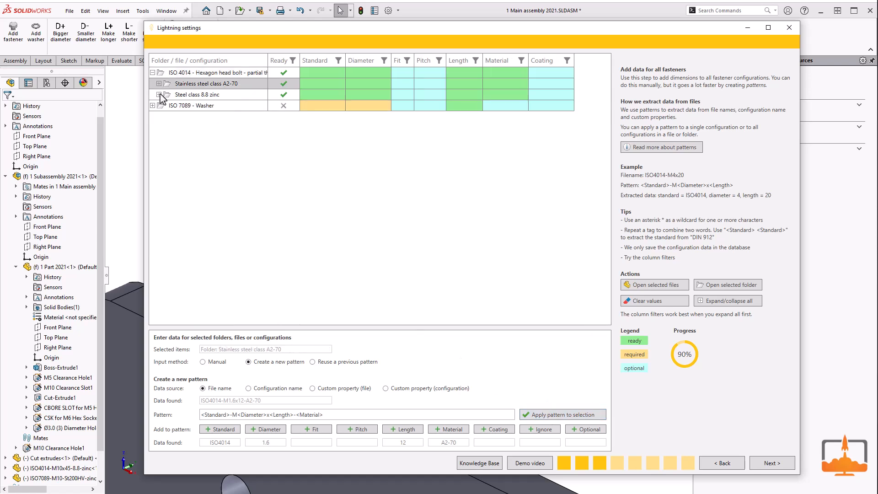
left_click(159, 95)
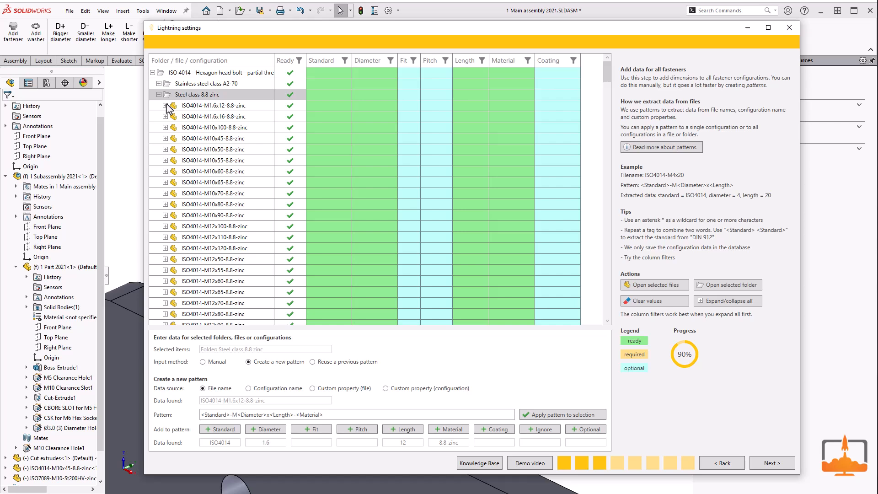
left_click(332, 415)
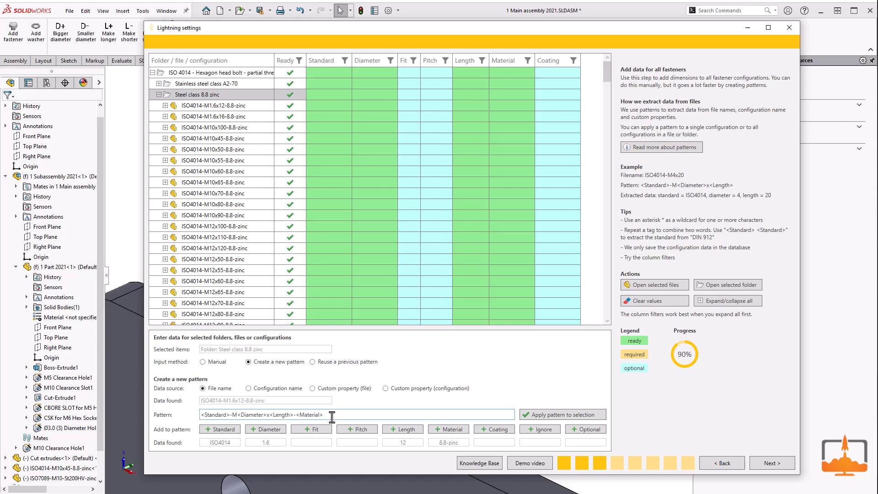
left_click(493, 429)
left_click(549, 415)
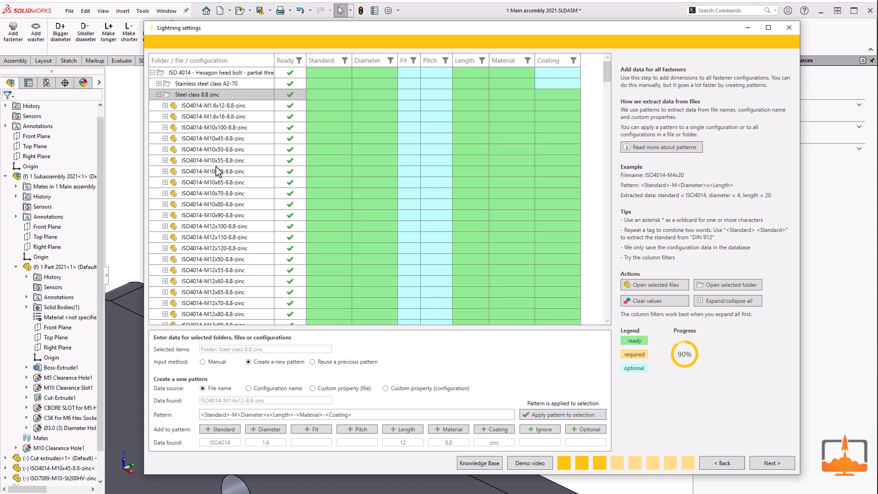
left_click(165, 105)
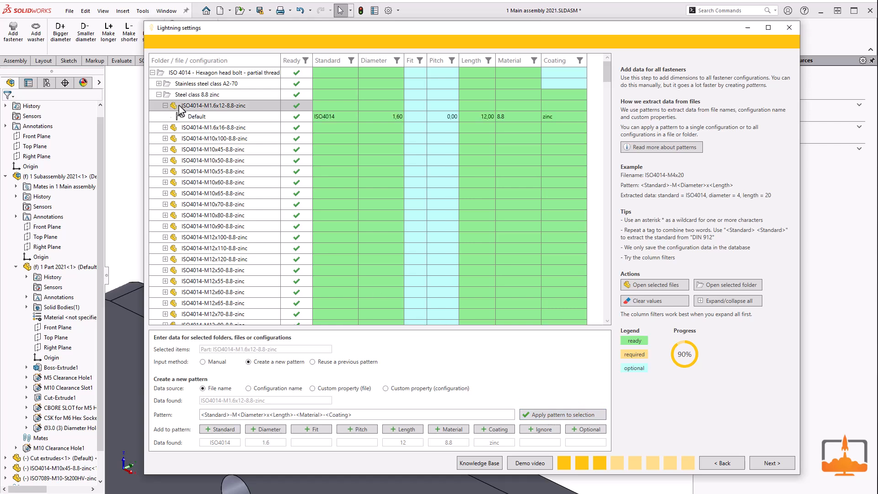
left_click(227, 117)
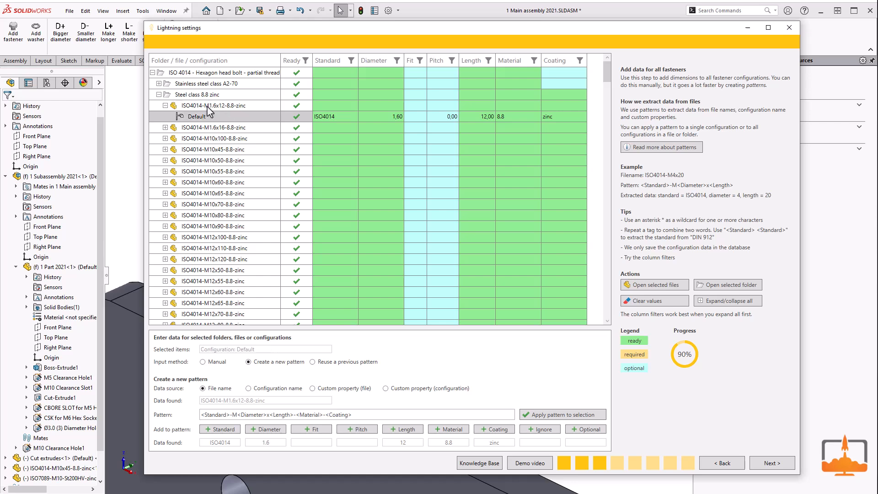
Step: Apply the file-name pattern "<Standard>-M<Diameter>-<Material>" to the Stainless steel class A2 subfolder of the ISO 7089 washers
left_click(152, 72)
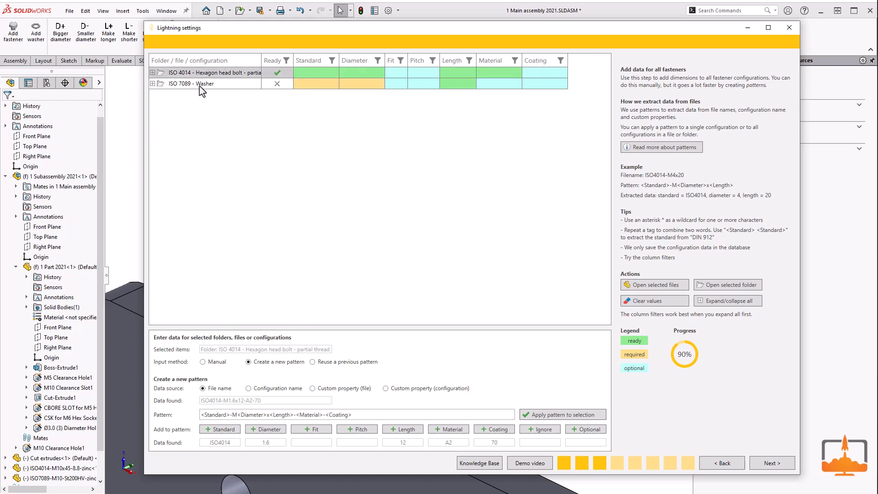
left_click(199, 85)
left_click_drag(267, 414, 373, 410)
key("BackSpace")
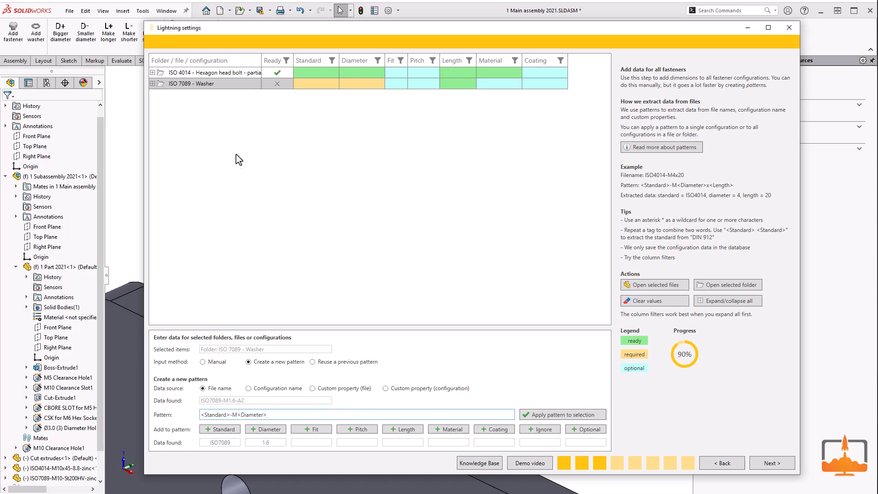
left_click(152, 83)
left_click(194, 94)
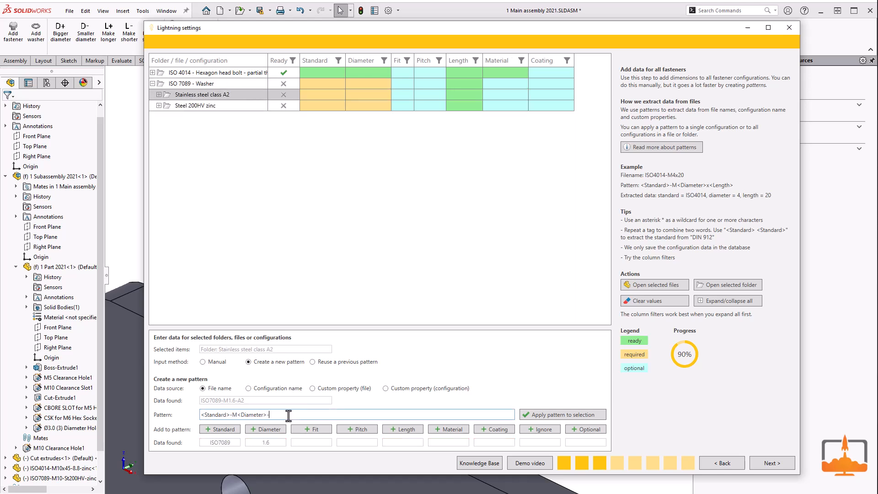
left_click(451, 429)
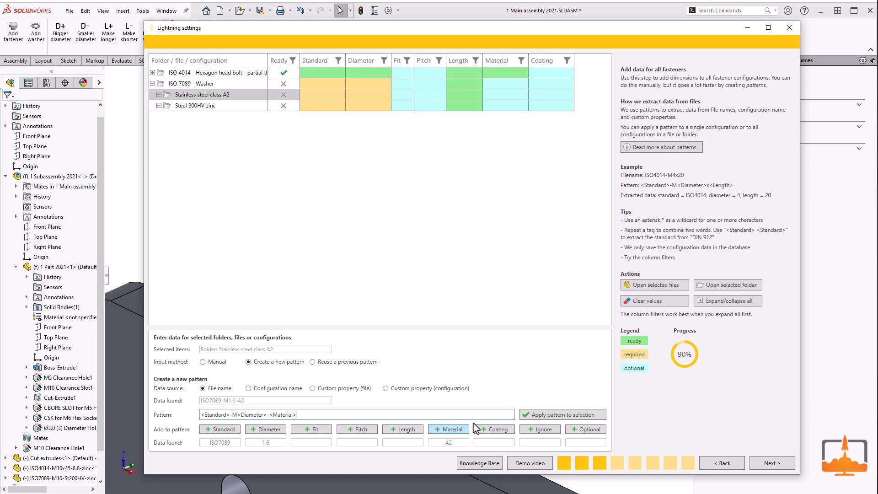
Step: Apply the pattern "<Standard>-M<Diameter>-<Material>-<Coating>" to the Steel 200HV zinc washer folder and continue to the descriptions page
left_click(215, 107)
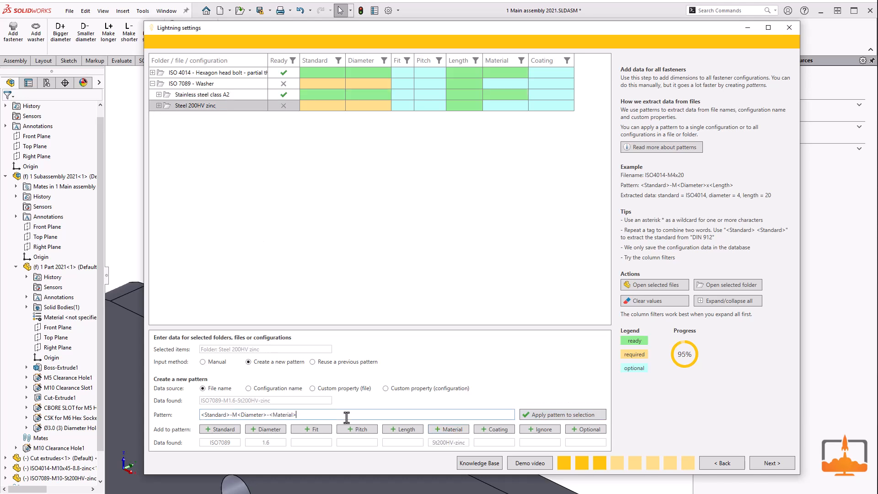
left_click(495, 429)
left_click(559, 415)
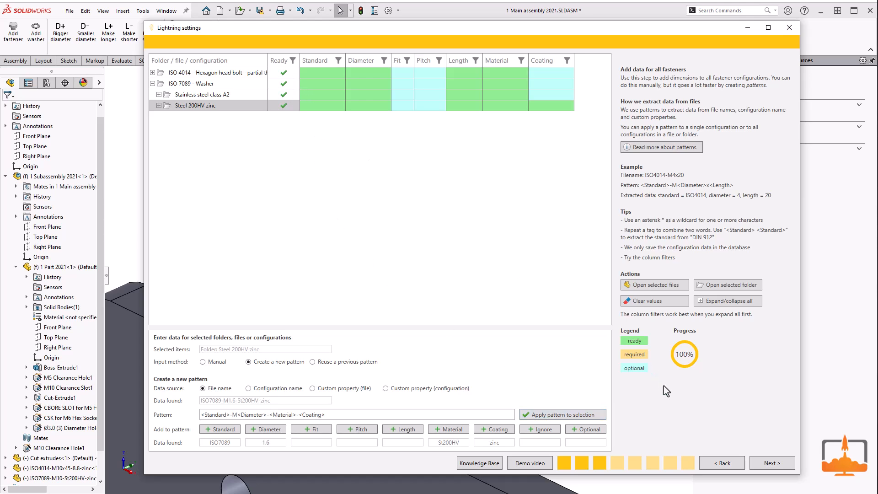
left_click(761, 463)
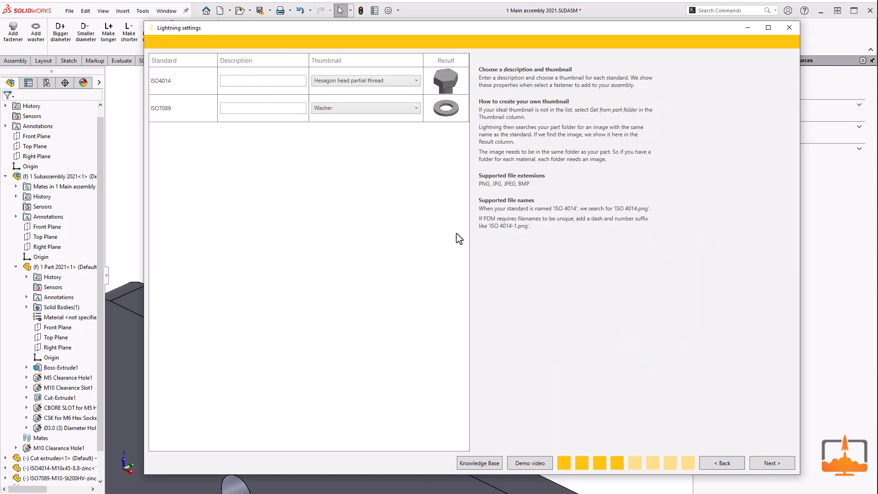
Step: Enter the description "Hexagon bolt" for ISO4014 and "Washer" for ISO7089
left_click(246, 82)
type("Hexagon bolt")
left_click(256, 109)
type("Washer")
Step: Set the ISO4014 thumbnail to "Get from part folder" and continue to the preferred washers page
left_click(364, 82)
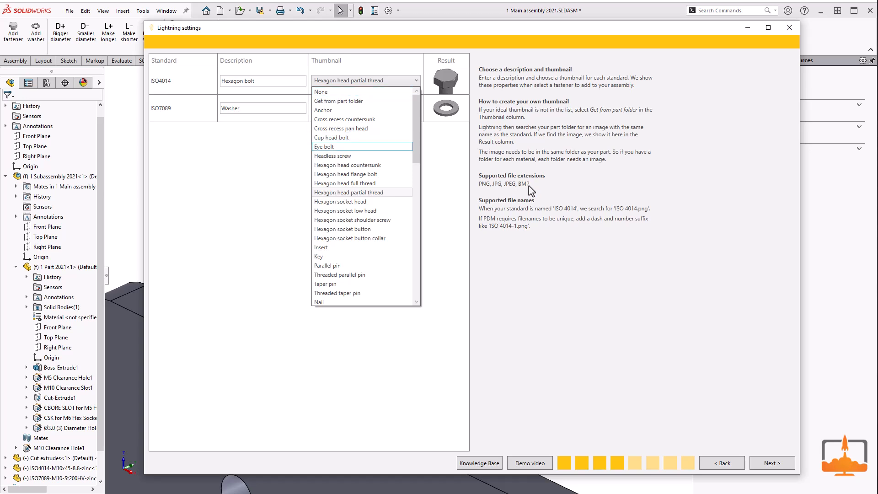
left_click(365, 101)
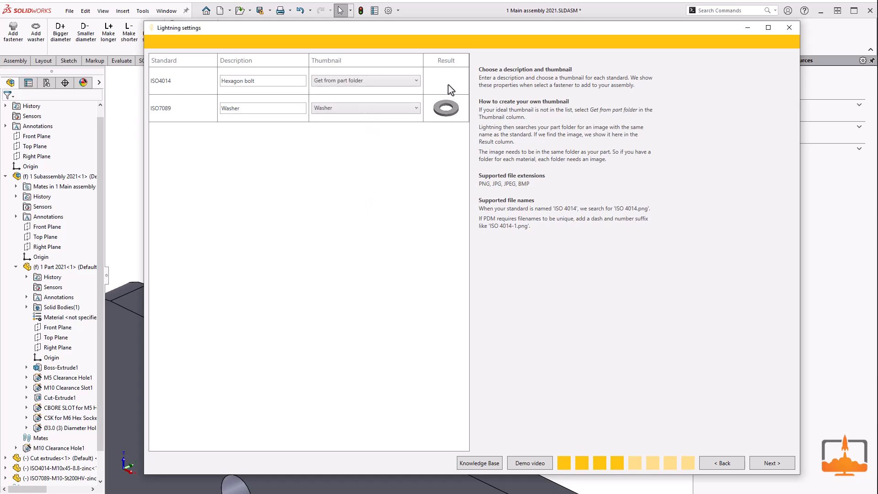
left_click(756, 459)
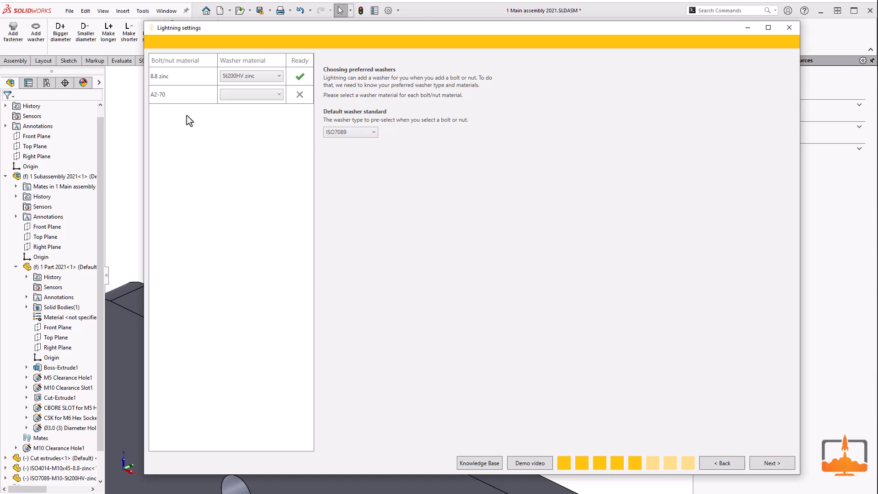
Step: Set the washer material for A2-70 bolts to A2, keep ISO7089 as default washer standard, and continue to the stock levels
left_click(240, 95)
left_click(244, 106)
left_click(370, 136)
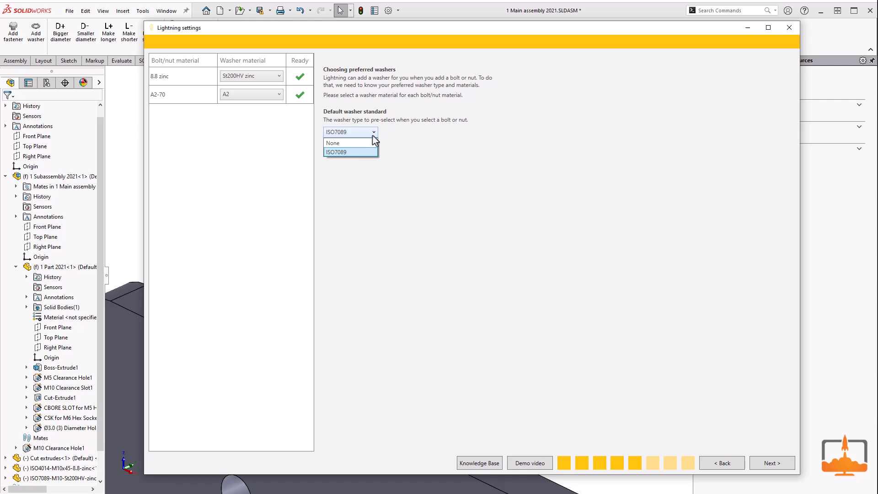
left_click(371, 135)
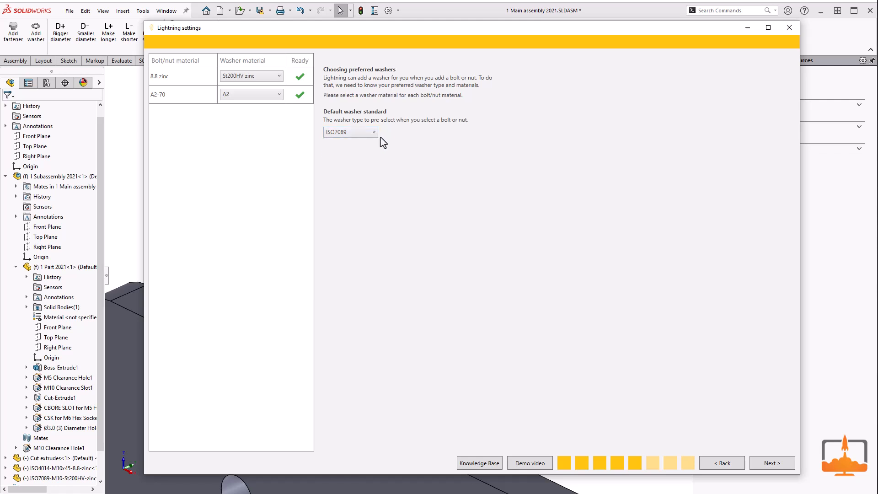
left_click(758, 463)
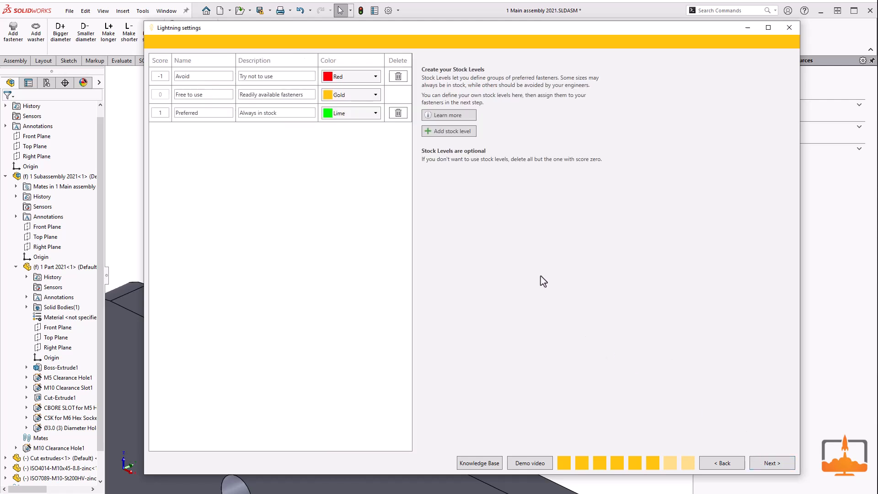
Step: Accept the existing stock levels and their assignments, and finish the fastener database setup
left_click(760, 463)
left_click(760, 463)
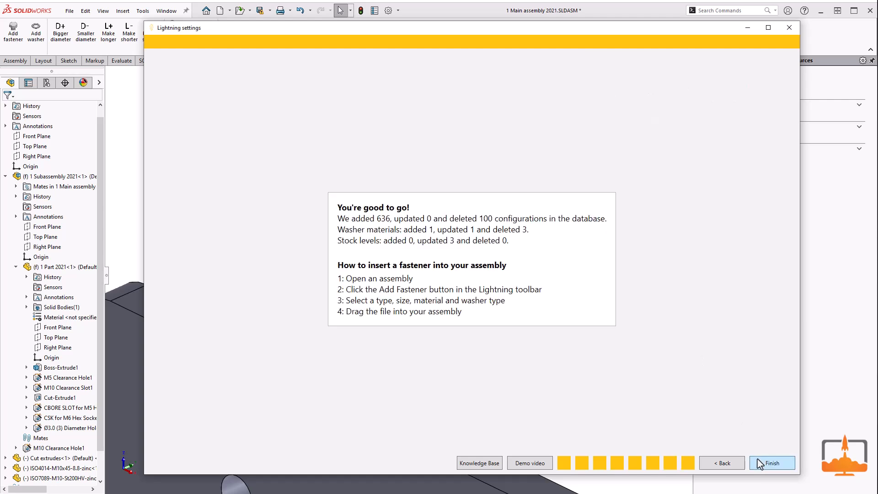
left_click(760, 463)
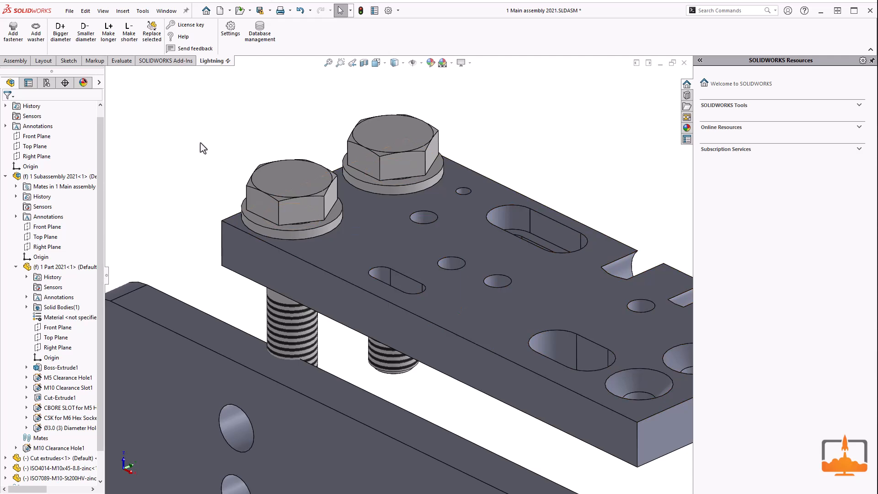
Step: Add an ISO4014 M3x30 A2-70 bolt with an ISO7089 M3 A2 washer to the small hole beside the M10 bolts
left_click(12, 36)
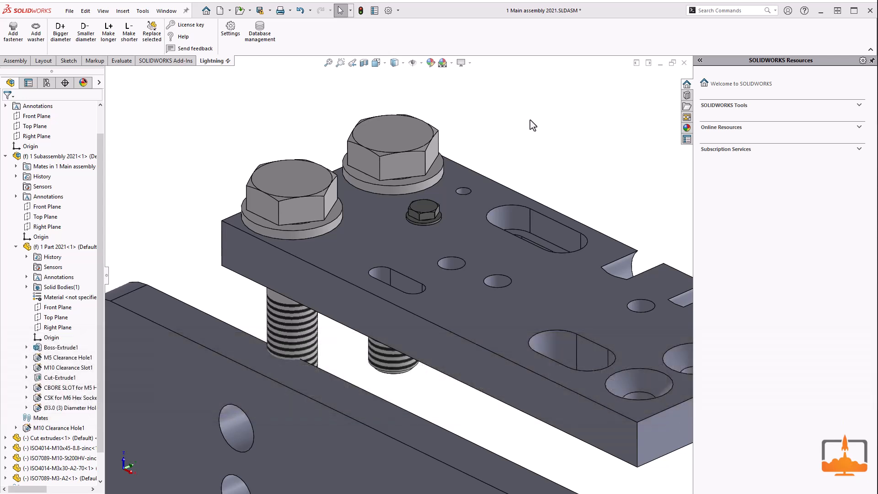
Step: Change the fastener database location to the selected Desktop folder, using the database file already there, and close the database management
left_click(263, 40)
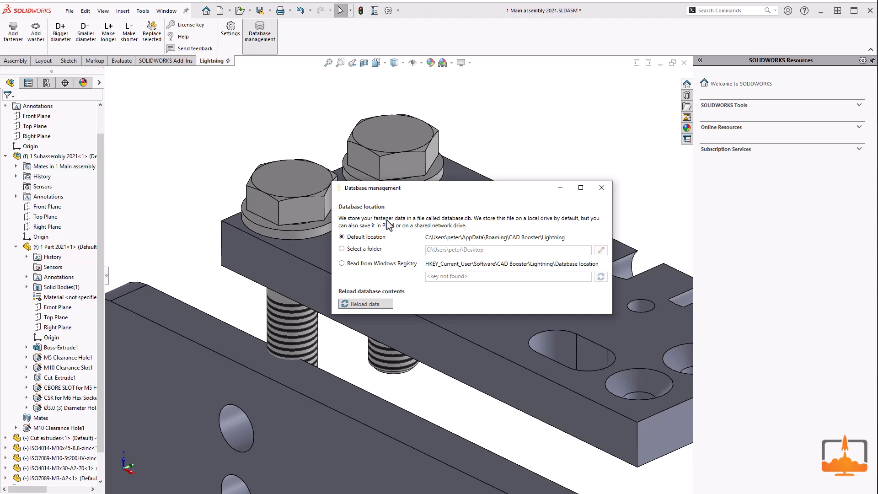
left_click(369, 248)
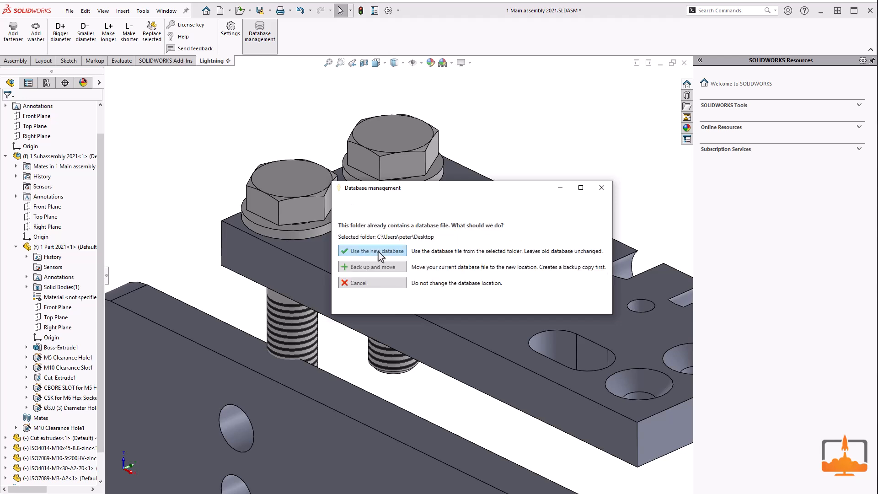
left_click(378, 257)
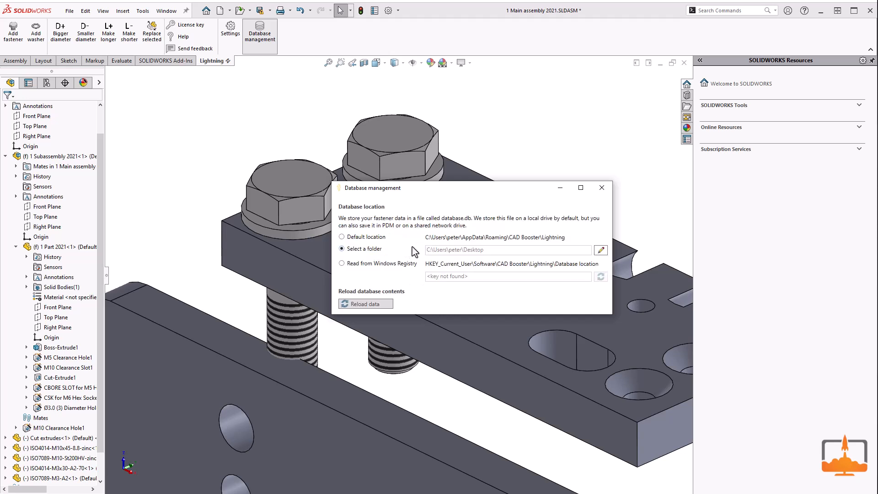
left_click(606, 188)
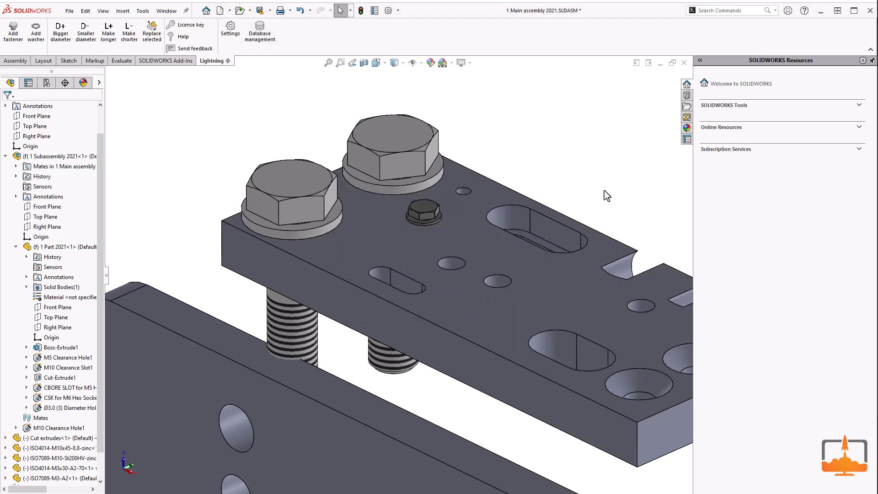